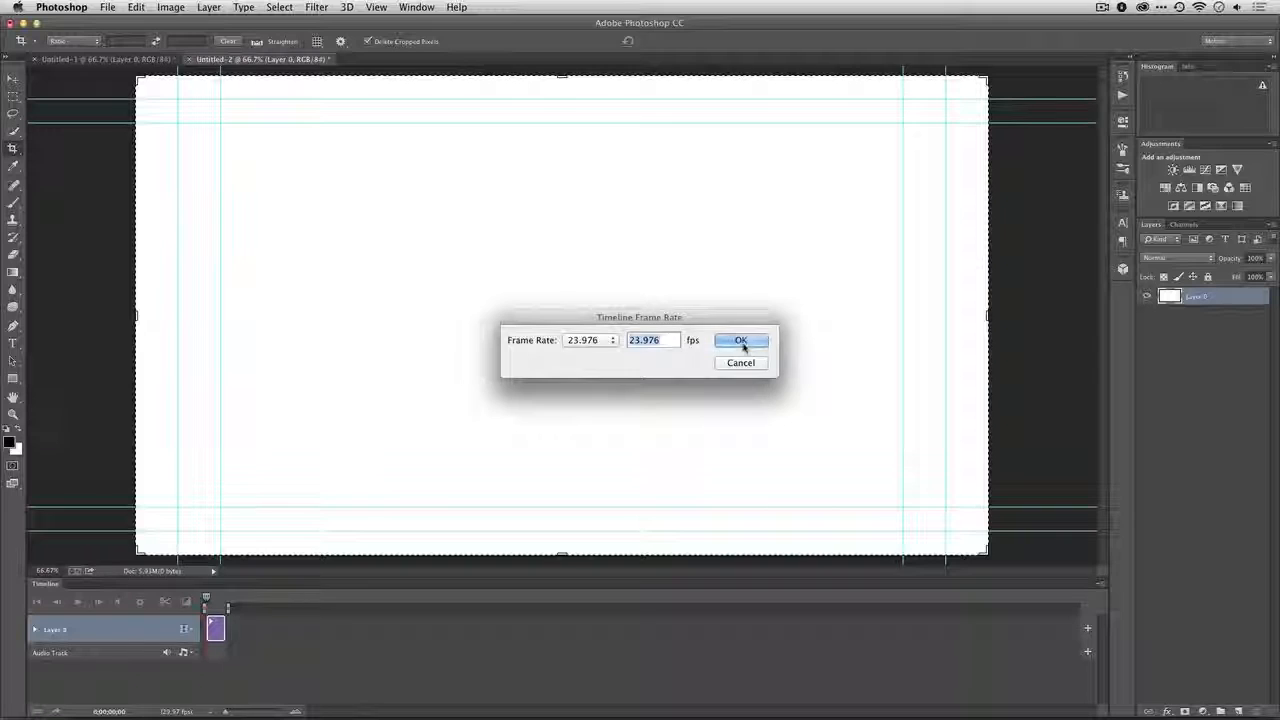
# Accept the 23.976 fps timeline frame rate and add Tokyo_Night_001.mov through Tokyo_Night_008.mov from the desktop's Tokyo_Rough_Cut folder
pyautogui.click(741, 341)
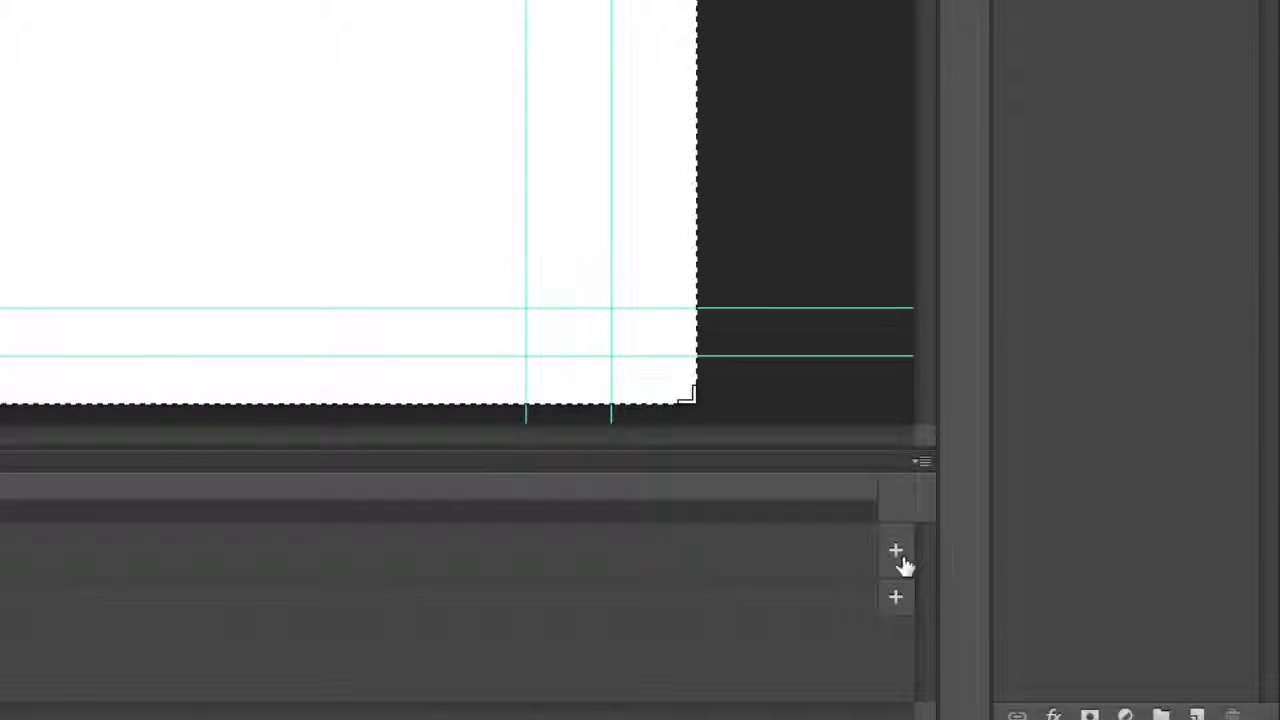
pyautogui.click(899, 556)
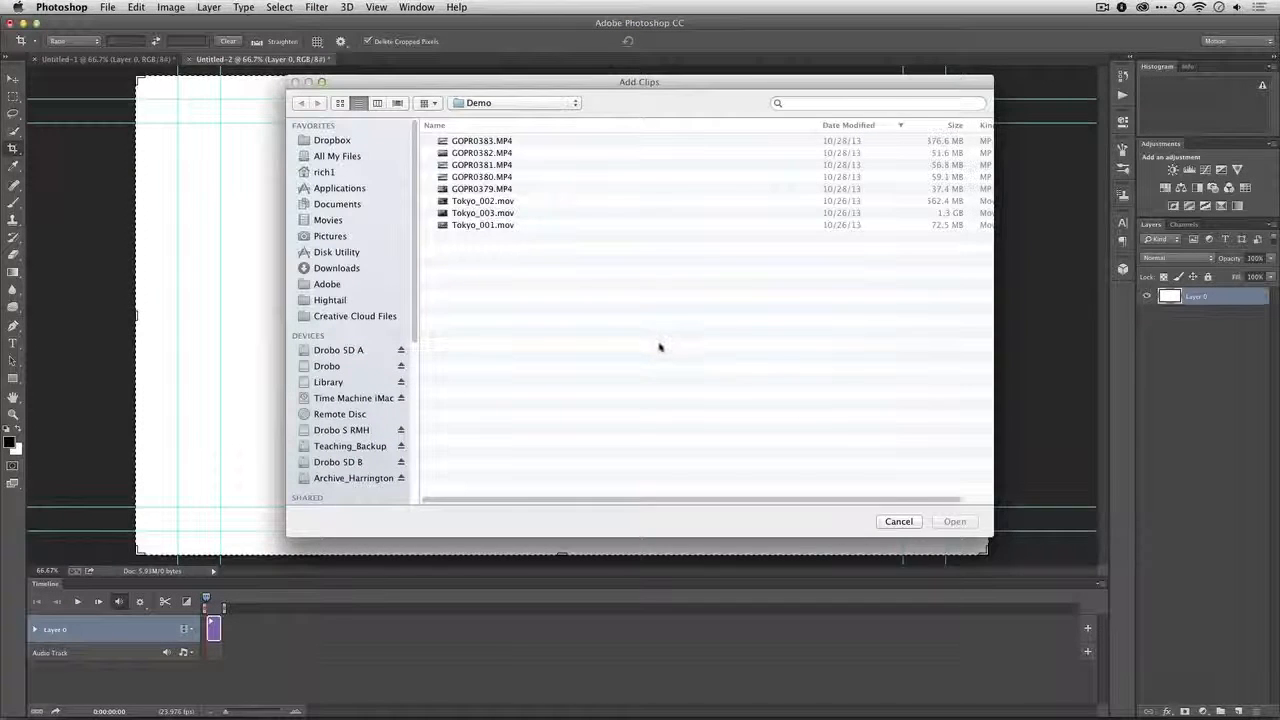
pyautogui.press('super+d')
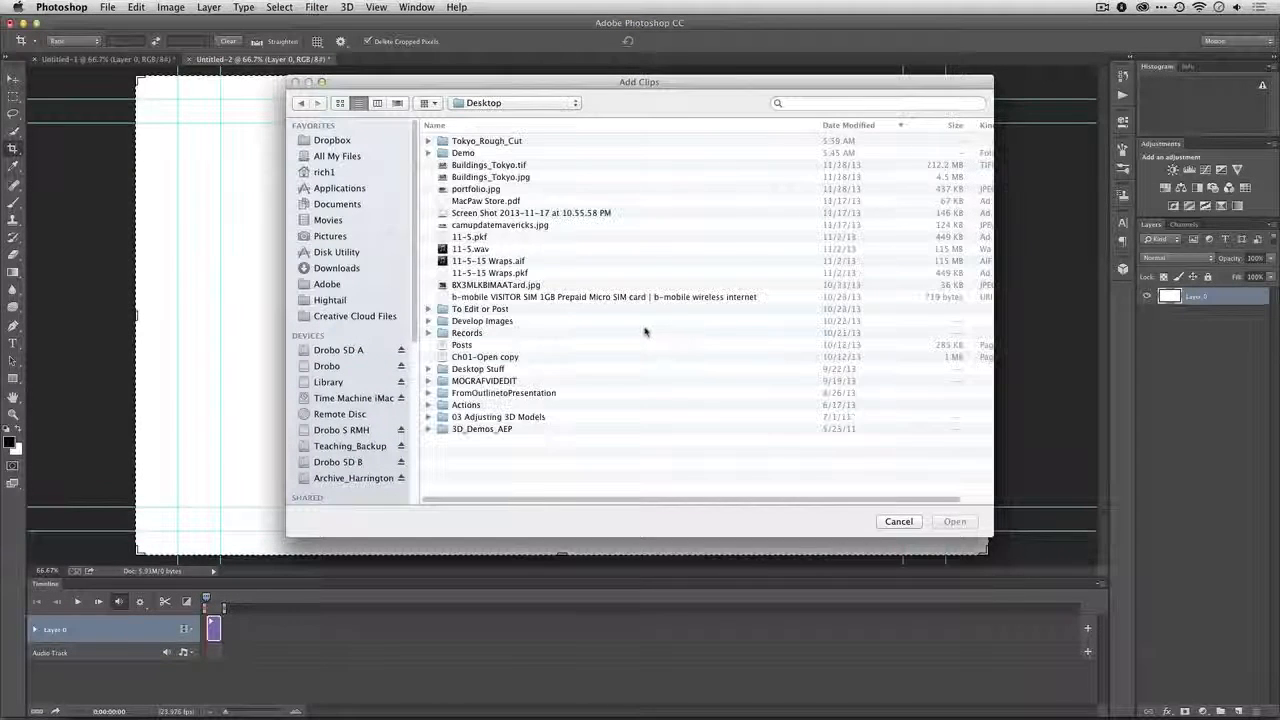
pyautogui.doubleClick(494, 141)
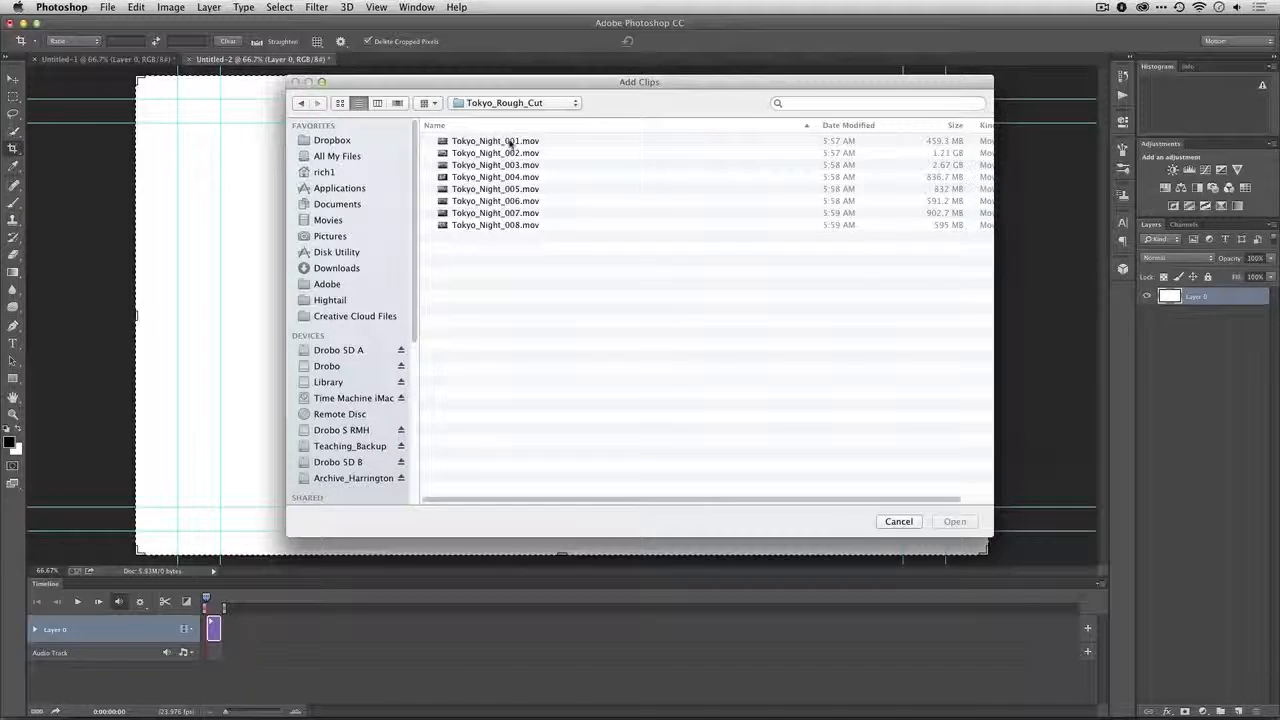
pyautogui.click(510, 143)
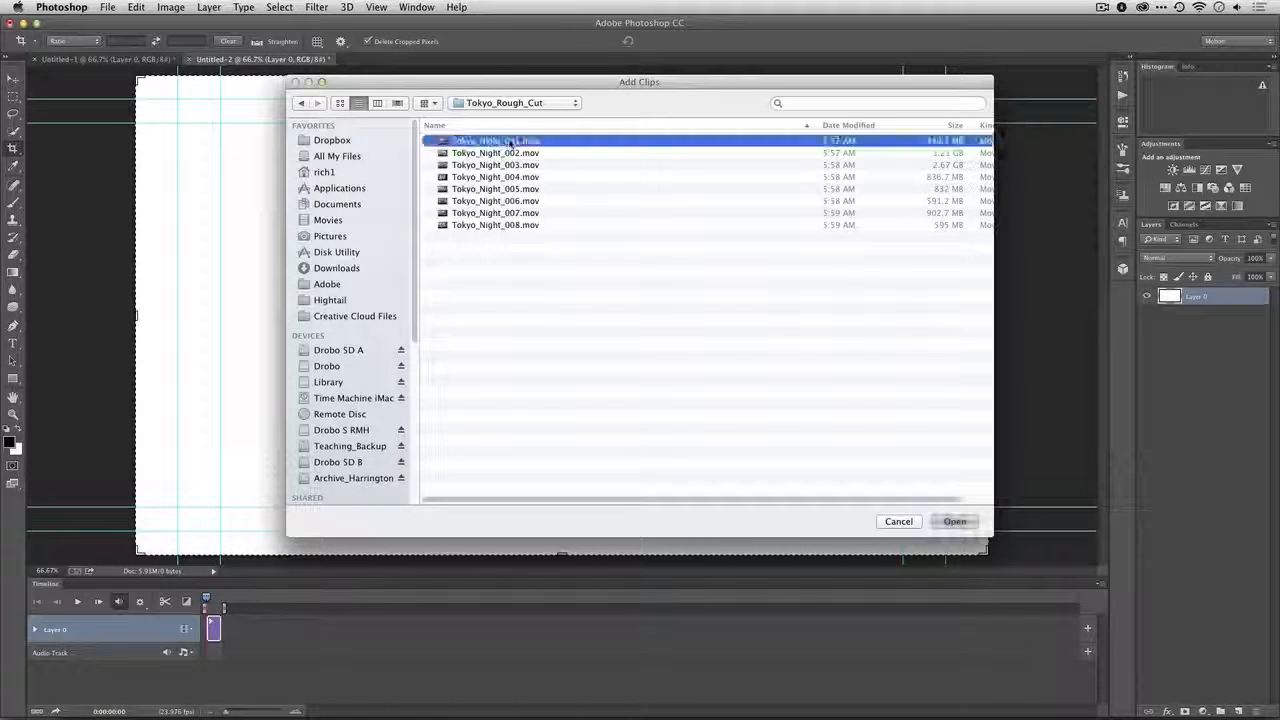
pyautogui.keyDown('shift'); pyautogui.click(515, 226); pyautogui.keyUp('shift')
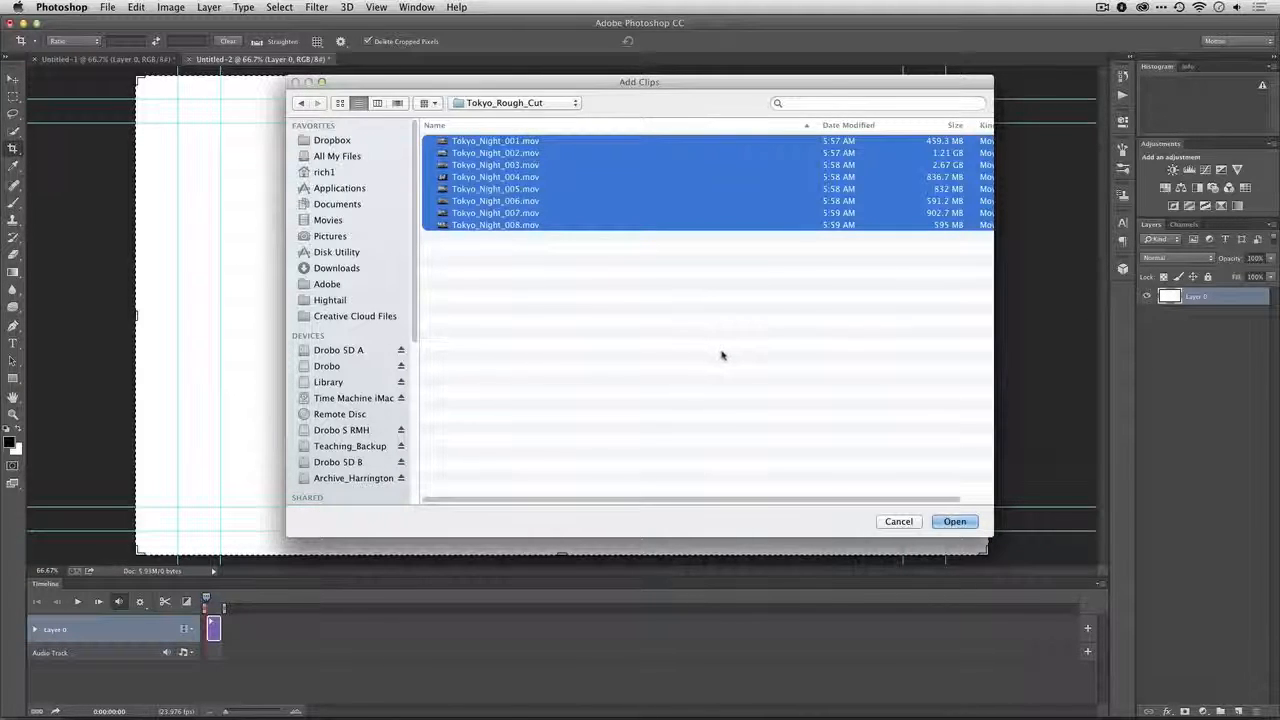
pyautogui.click(957, 521)
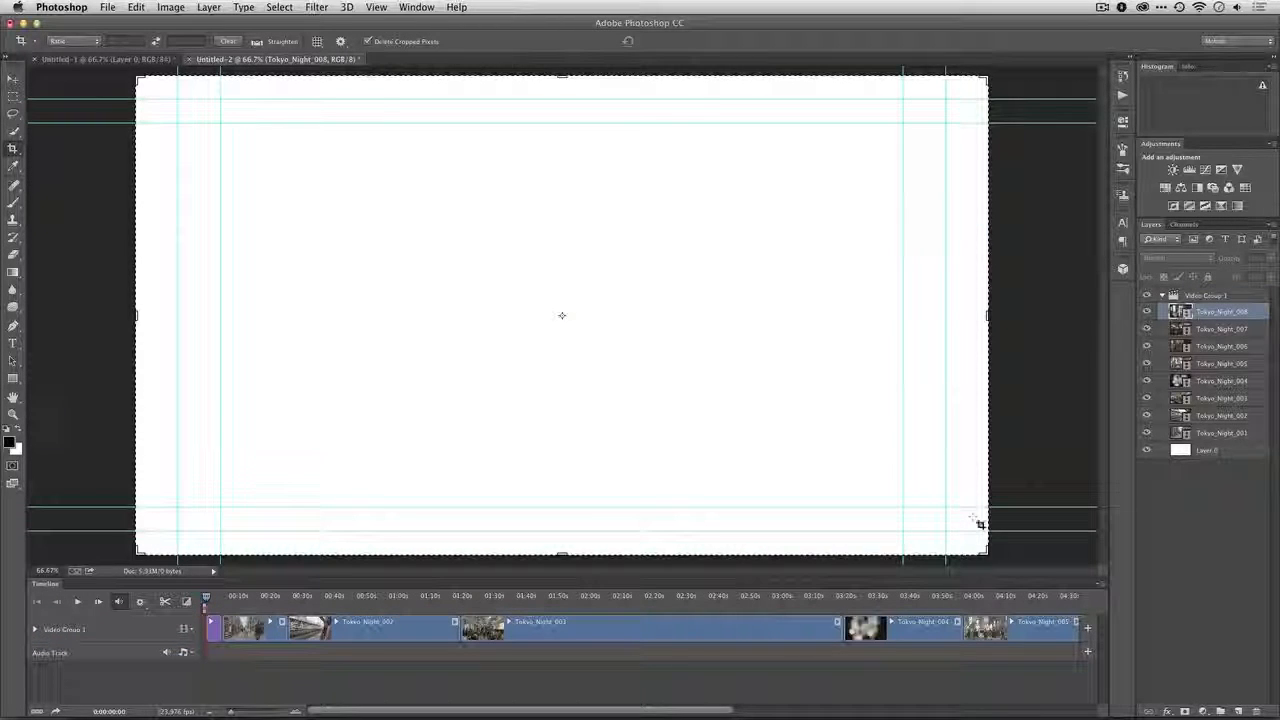
# Delete the blank white Layer 0 from the video group and turn the system volume all the way down
pyautogui.click(1174, 505)
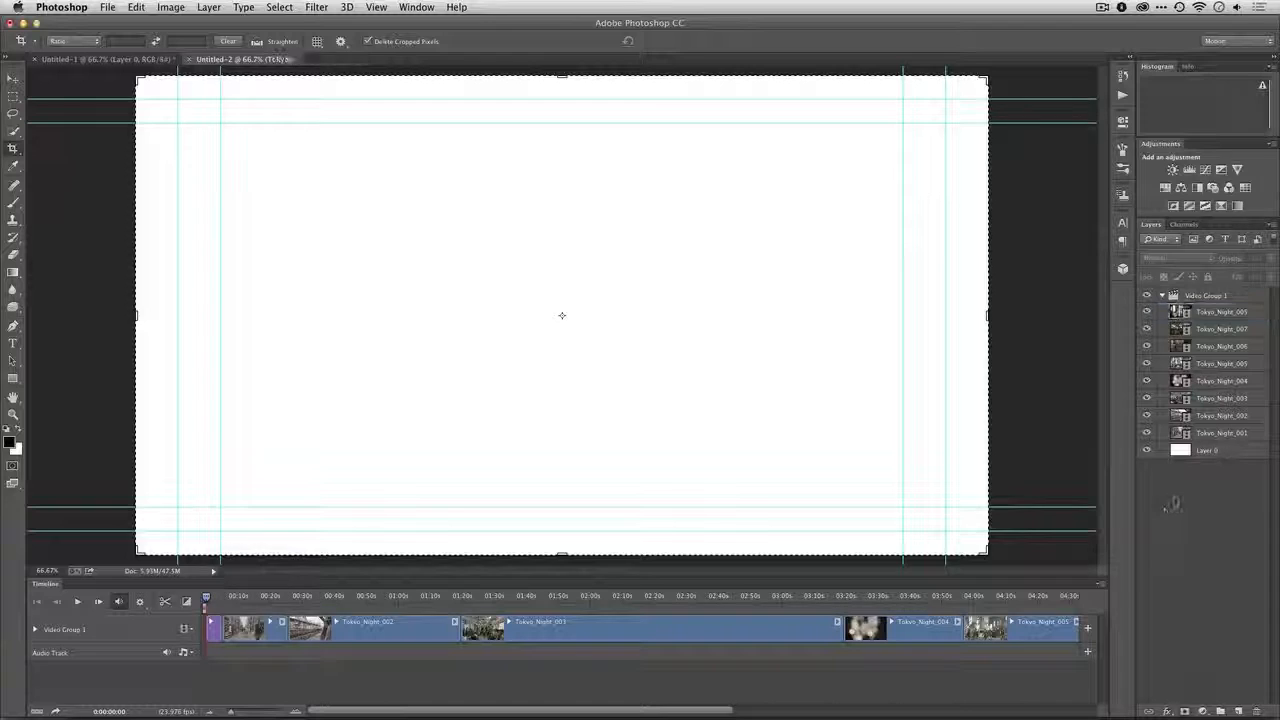
pyautogui.moveTo(1150, 328); pyautogui.dragTo(1247, 713)
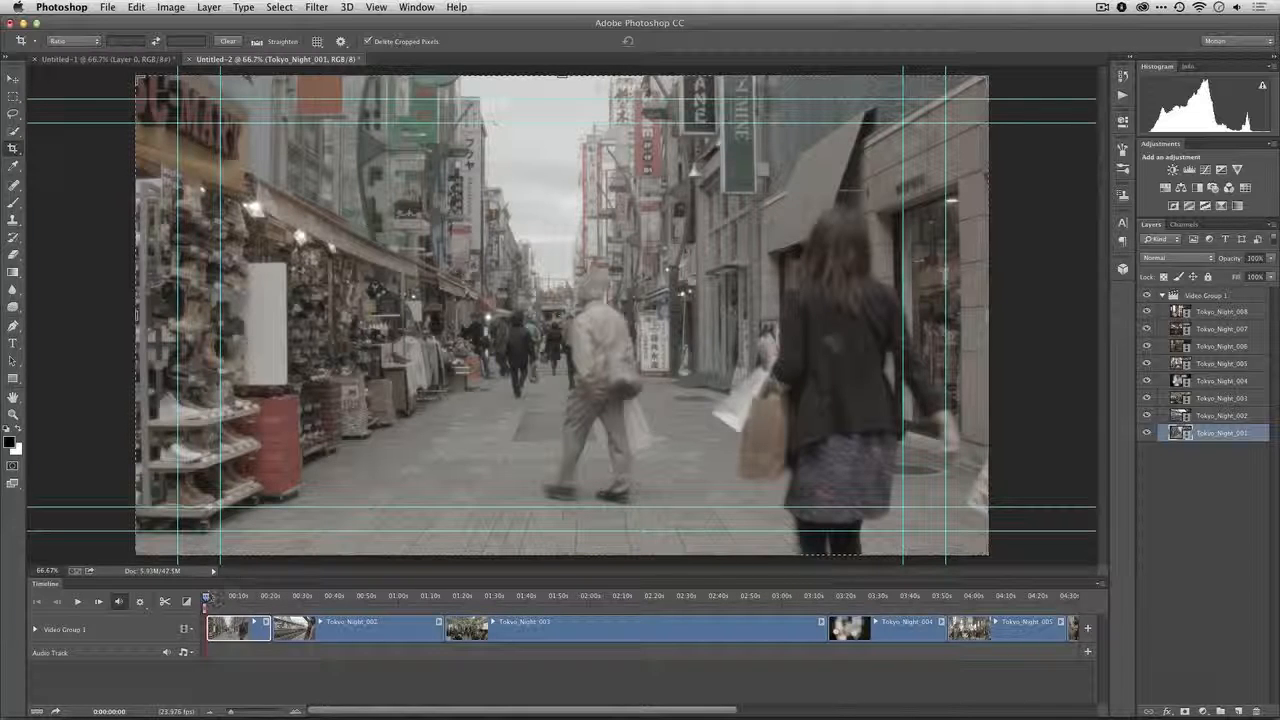
pyautogui.click(1236, 7)
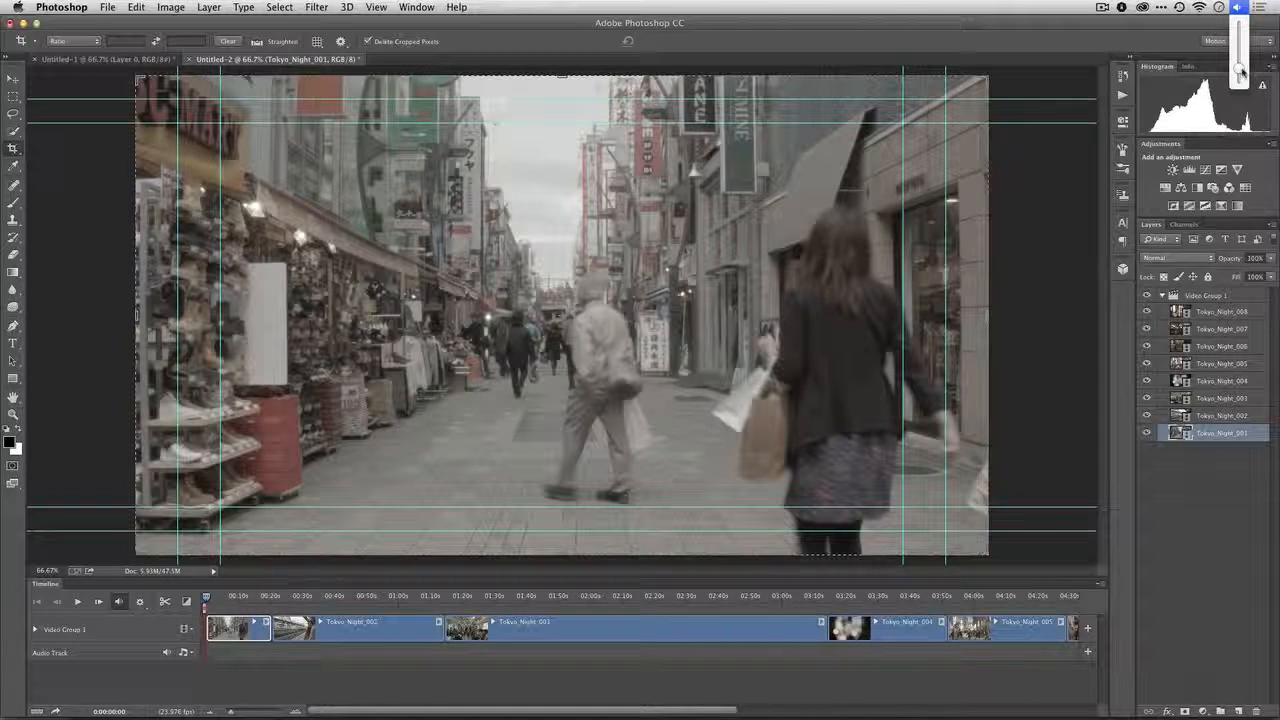
pyautogui.click(1243, 104)
# Preview the imported clips by playing the sequence and scrubbing through it to about four minutes
pyautogui.press('space')
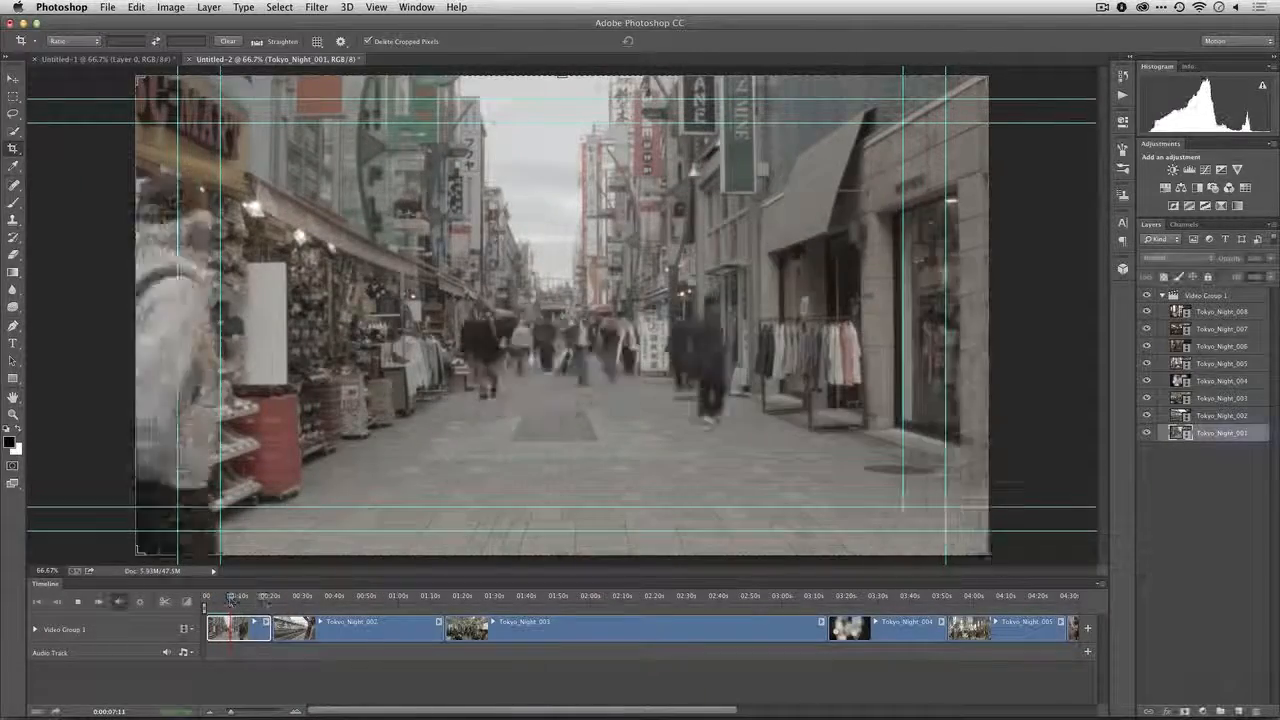
pyautogui.click(287, 597)
pyautogui.press('space')
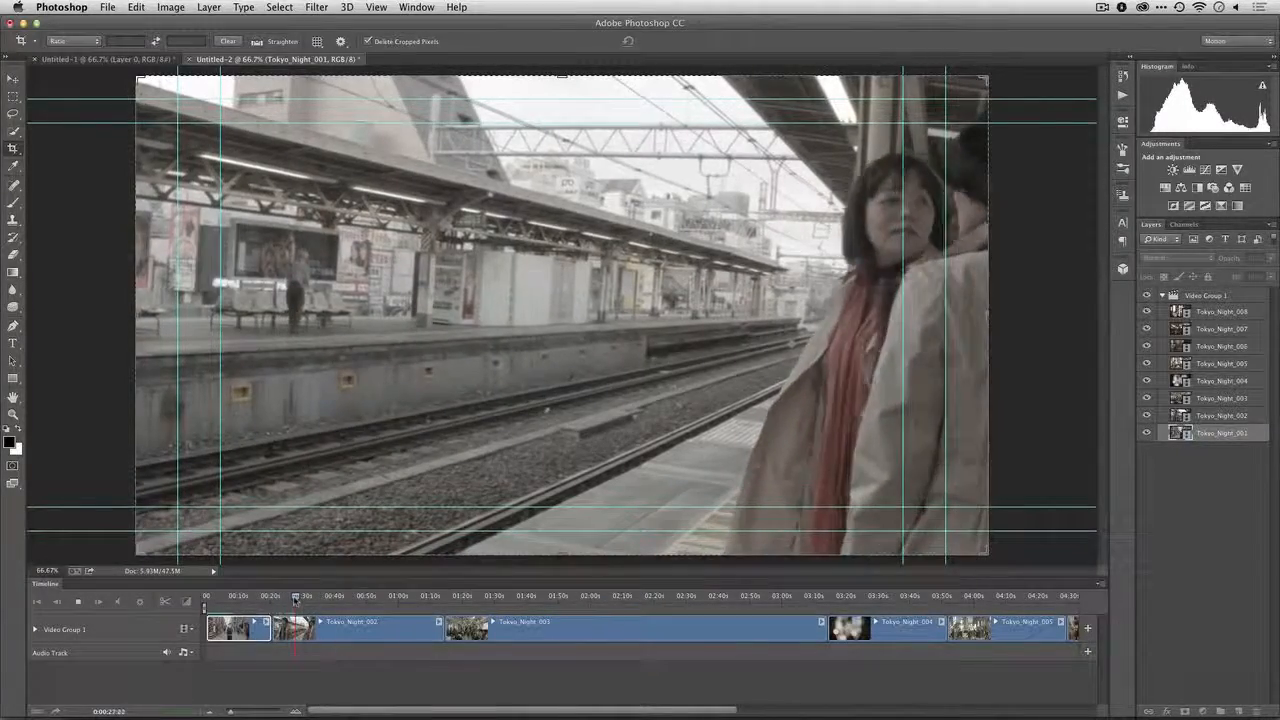
pyautogui.moveTo(294, 598); pyautogui.dragTo(978, 598)
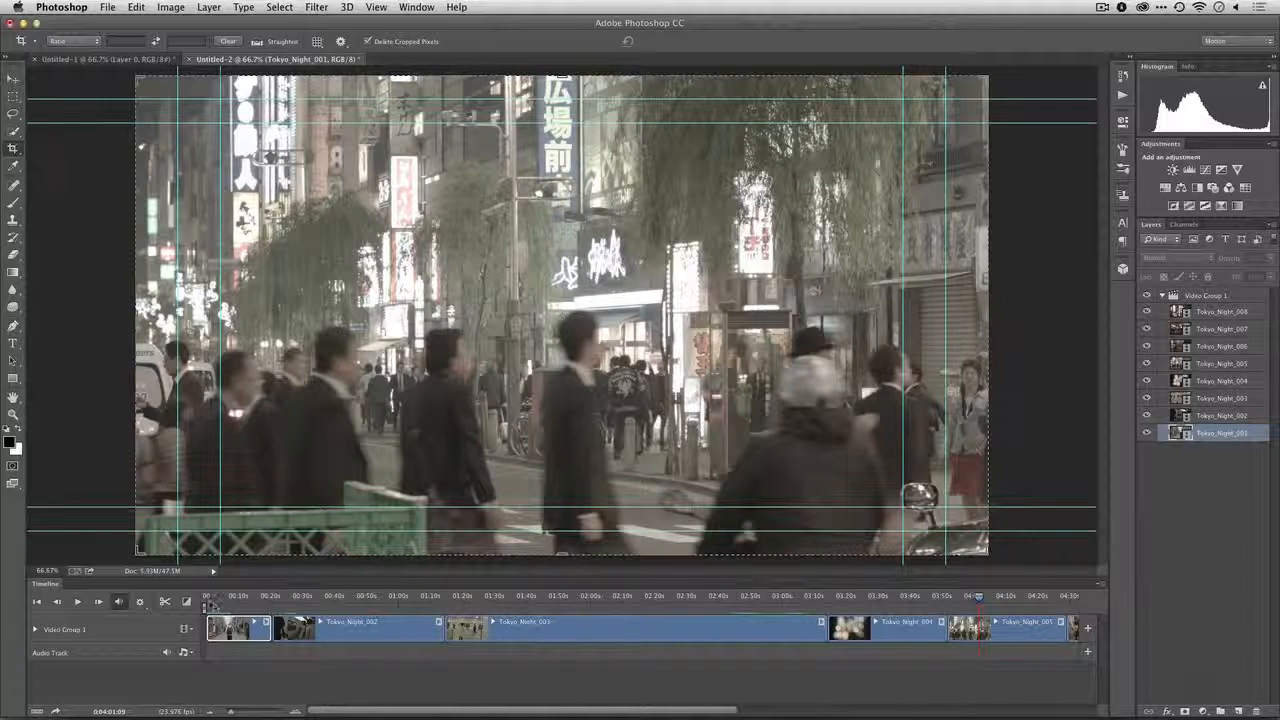
# Play the sequence from its start and trim the end of Tokyo_Night_001 to about 4.5 seconds
pyautogui.click(208, 598)
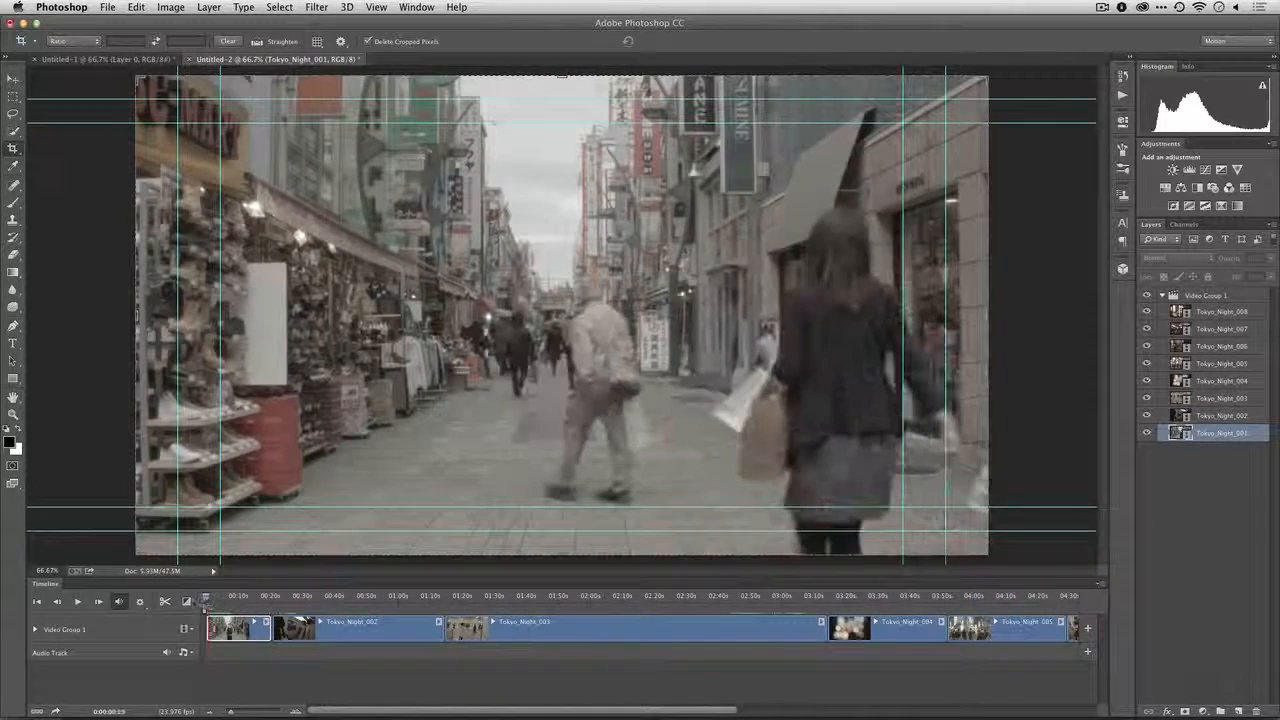
pyautogui.moveTo(205, 601); pyautogui.dragTo(202, 601)
pyautogui.press('space')
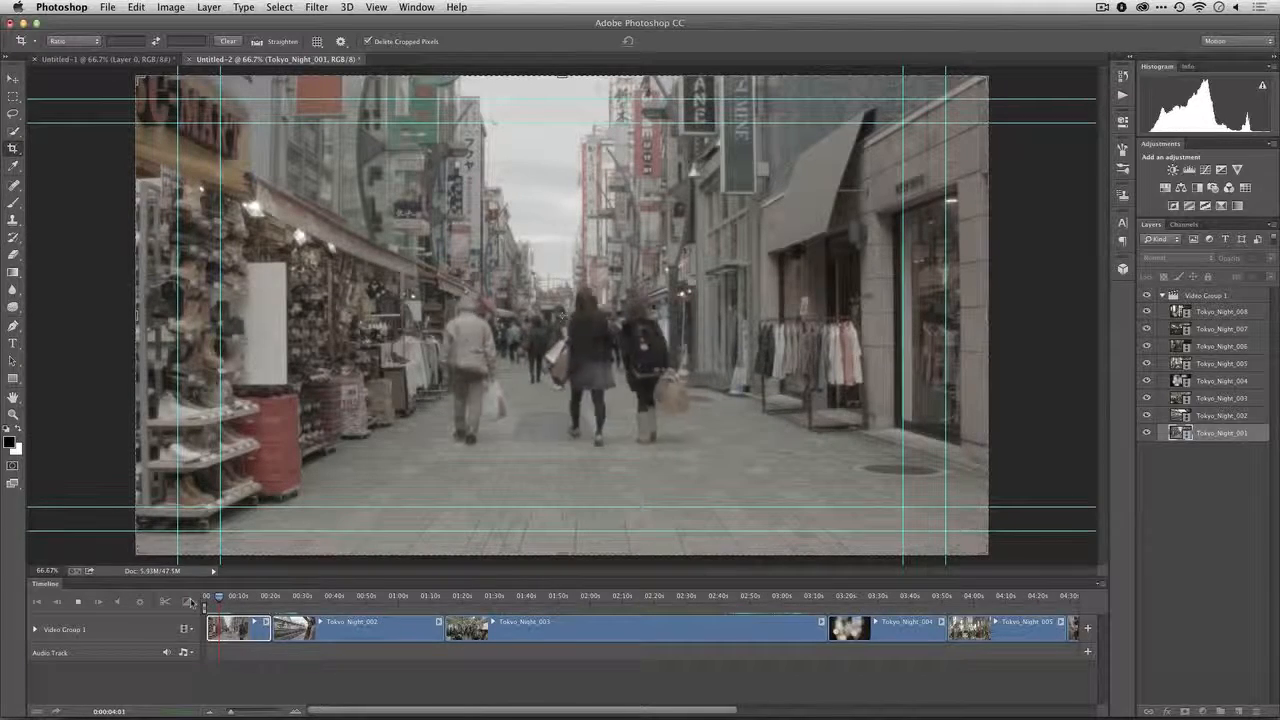
pyautogui.press('space')
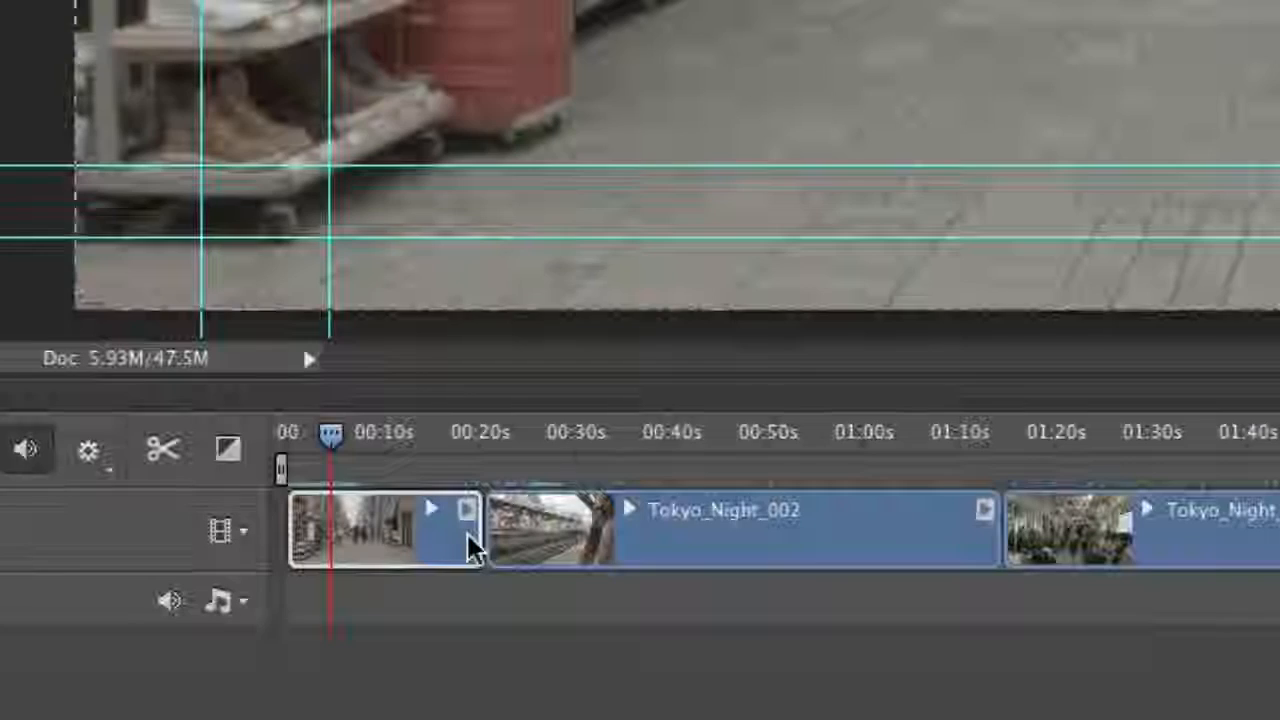
pyautogui.moveTo(269, 630); pyautogui.dragTo(260, 631)
pyautogui.moveTo(451, 539); pyautogui.dragTo(337, 533)
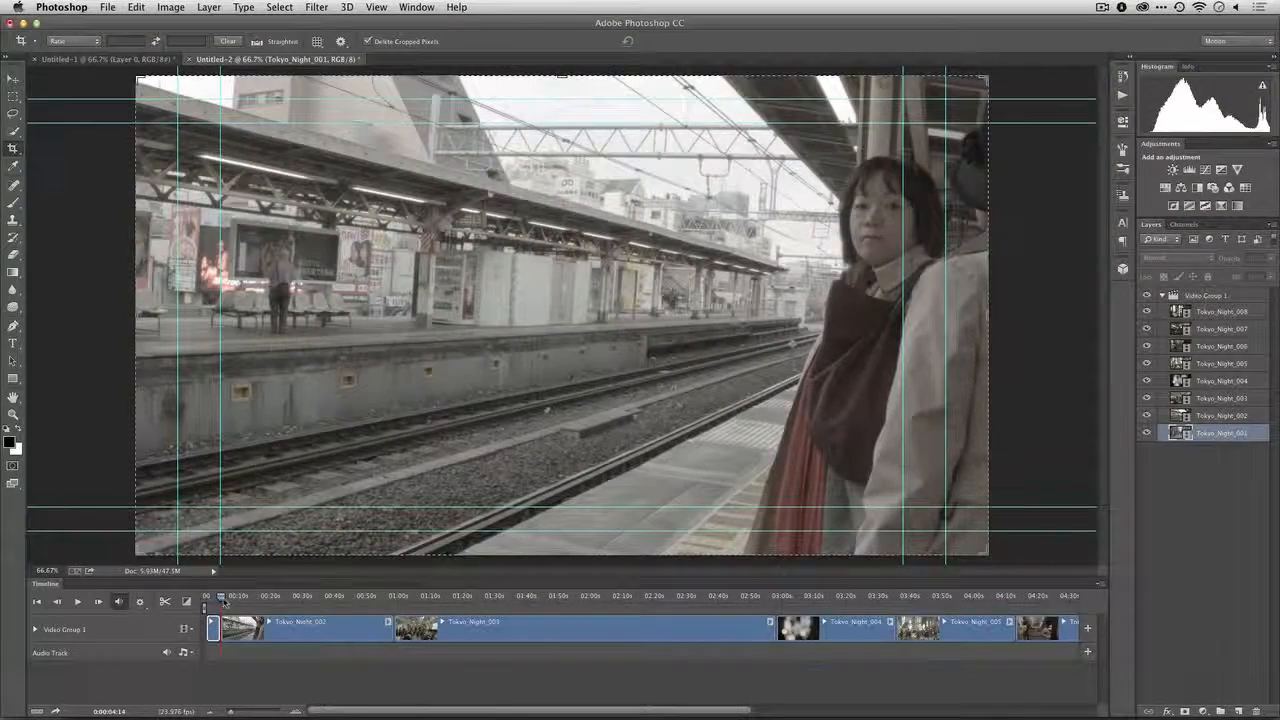
# Split Tokyo_Night_002 at about 30 seconds on the timeline and delete the part before the cut
pyautogui.moveTo(224, 601); pyautogui.dragTo(301, 606)
pyautogui.click(298, 630)
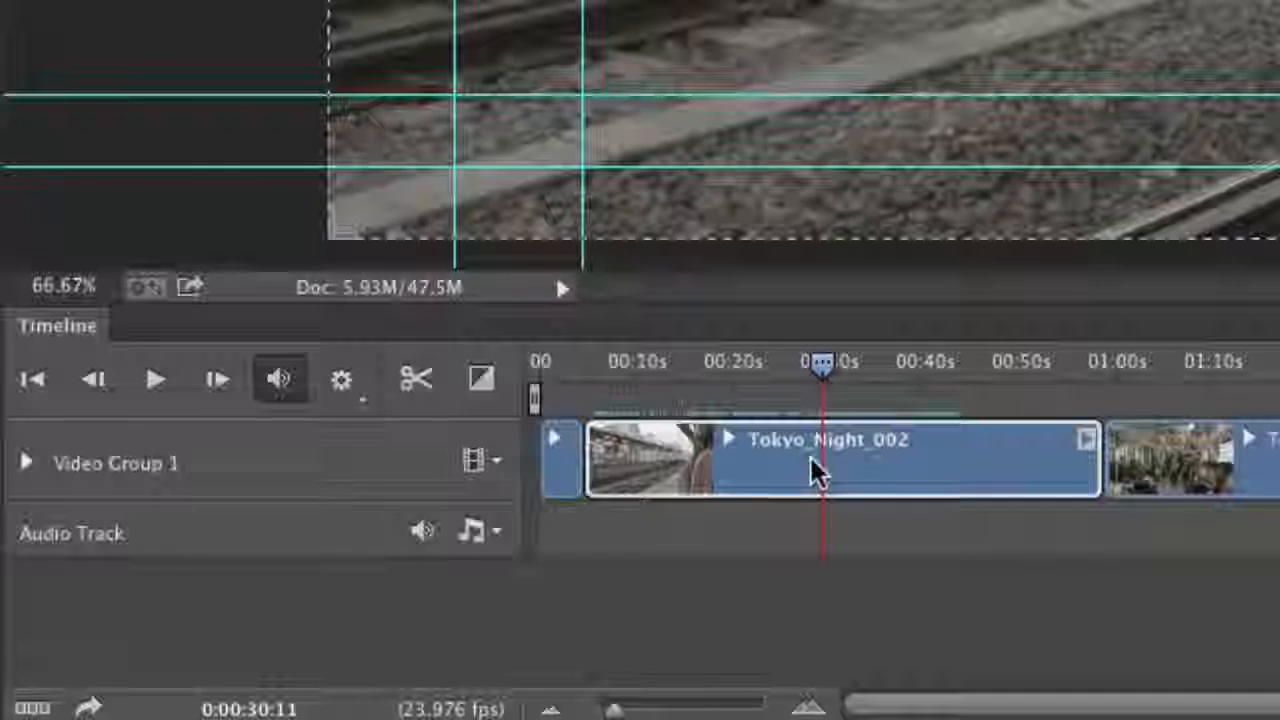
pyautogui.click(420, 385)
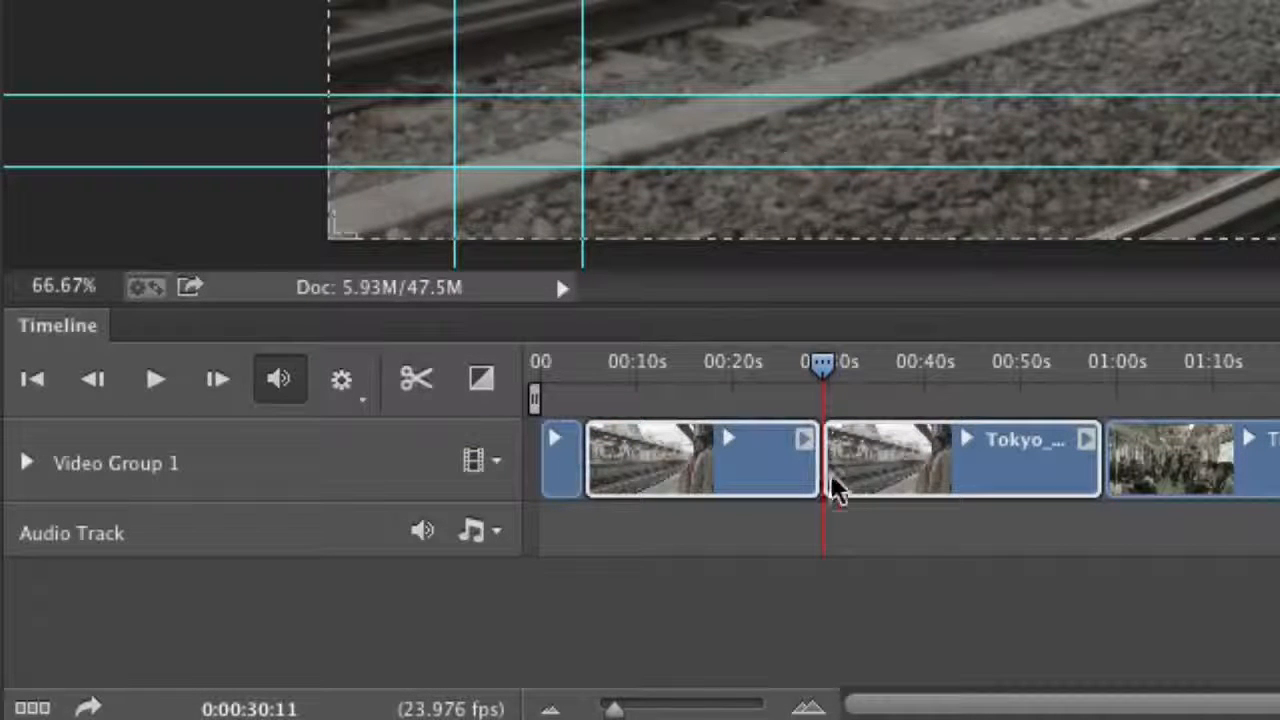
pyautogui.click(775, 533)
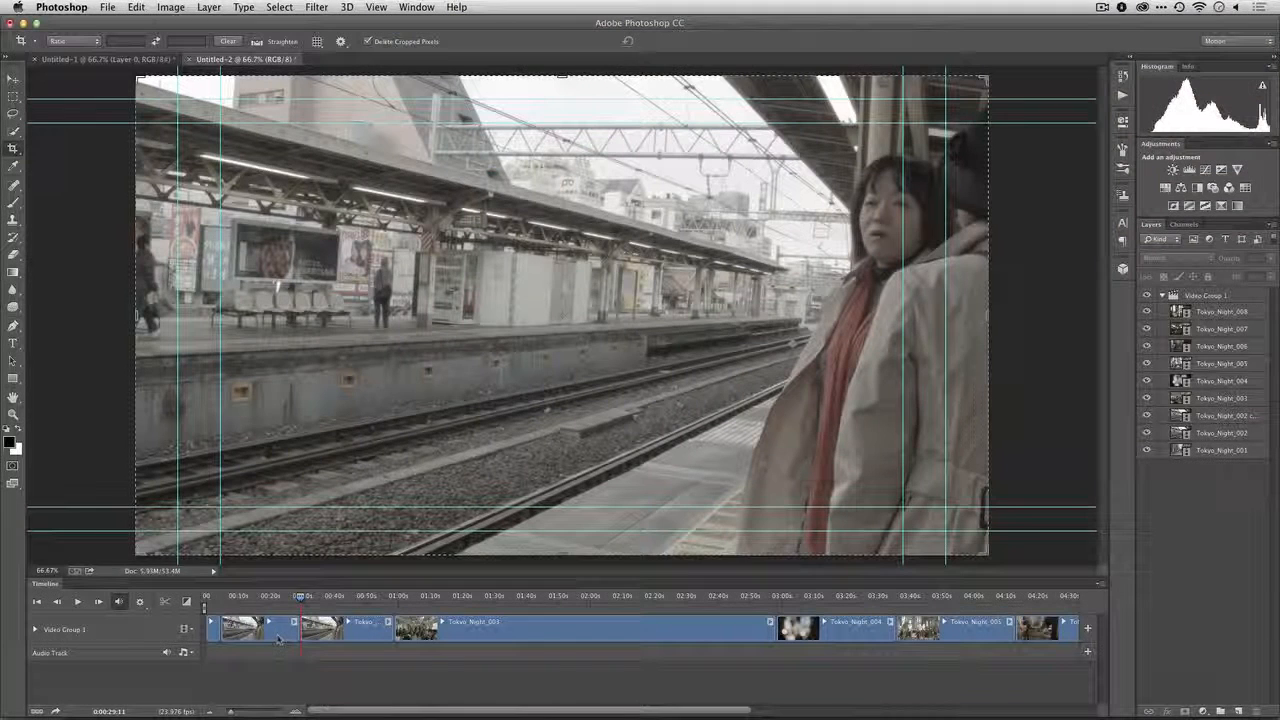
pyautogui.click(277, 638)
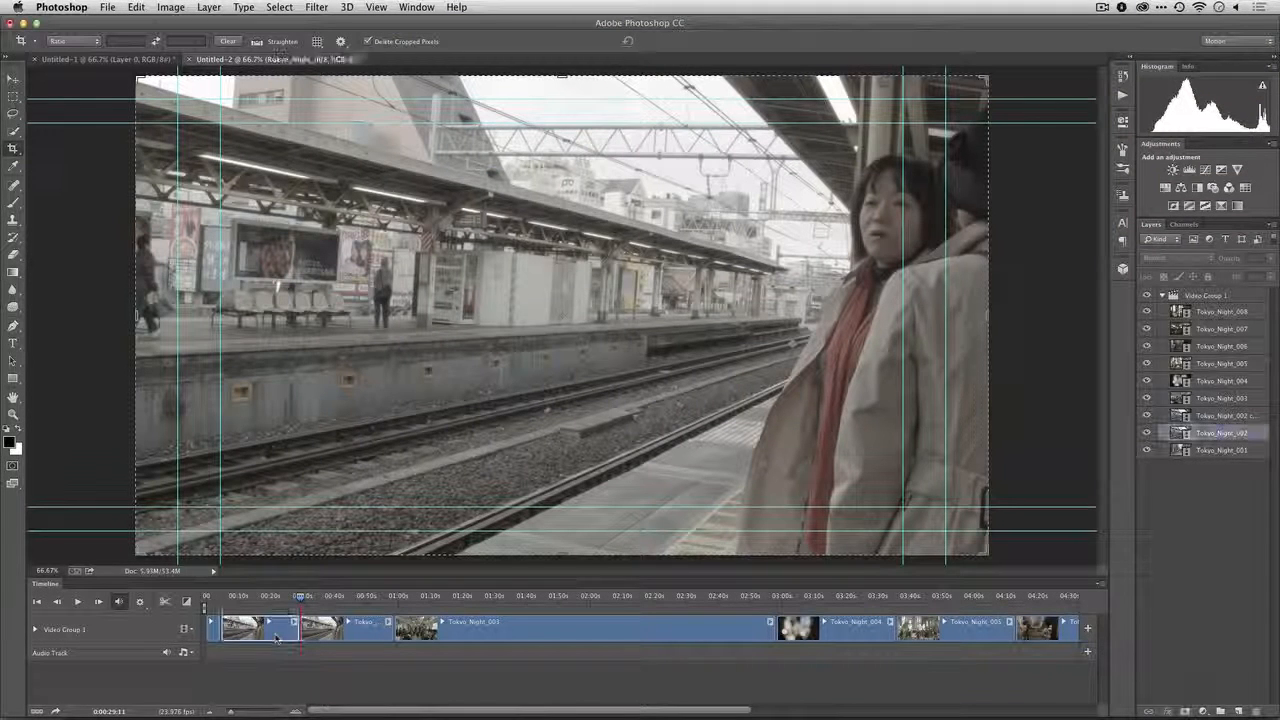
pyautogui.press('Delete')
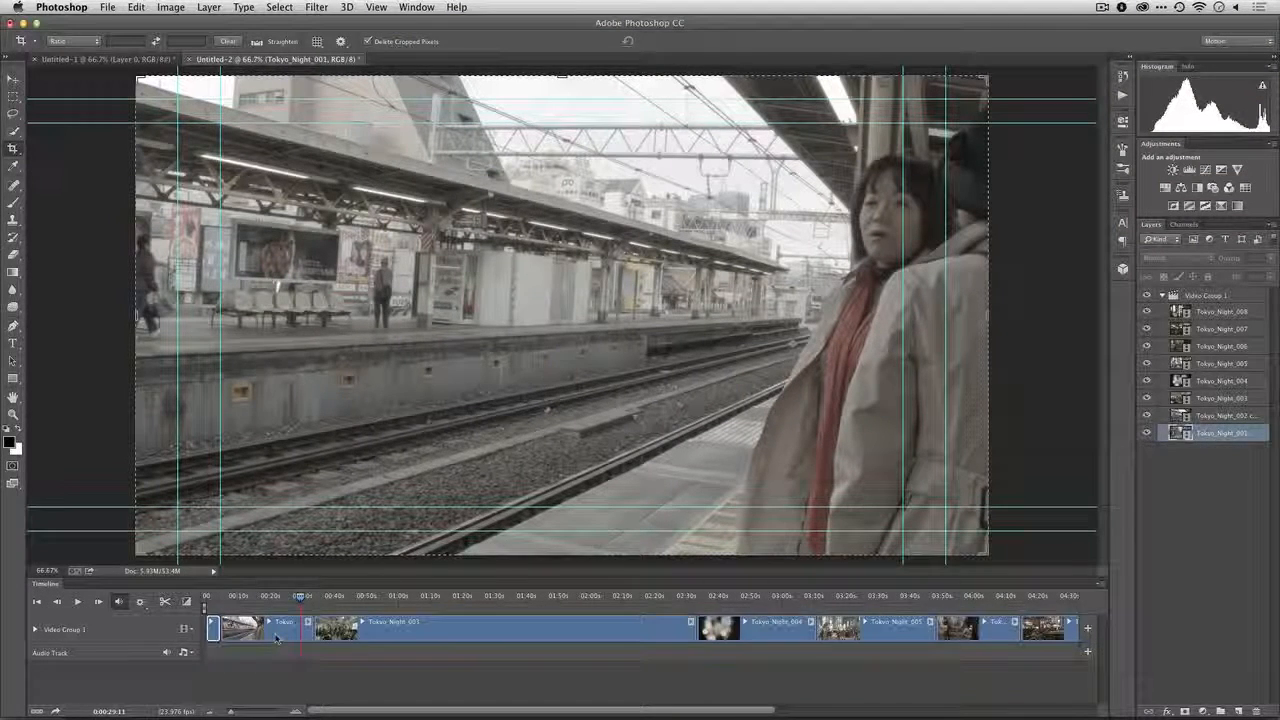
# Scrub through the remaining Tokyo_Night_002 clip and trim its end and the start of Tokyo_Night_003
pyautogui.click(230, 597)
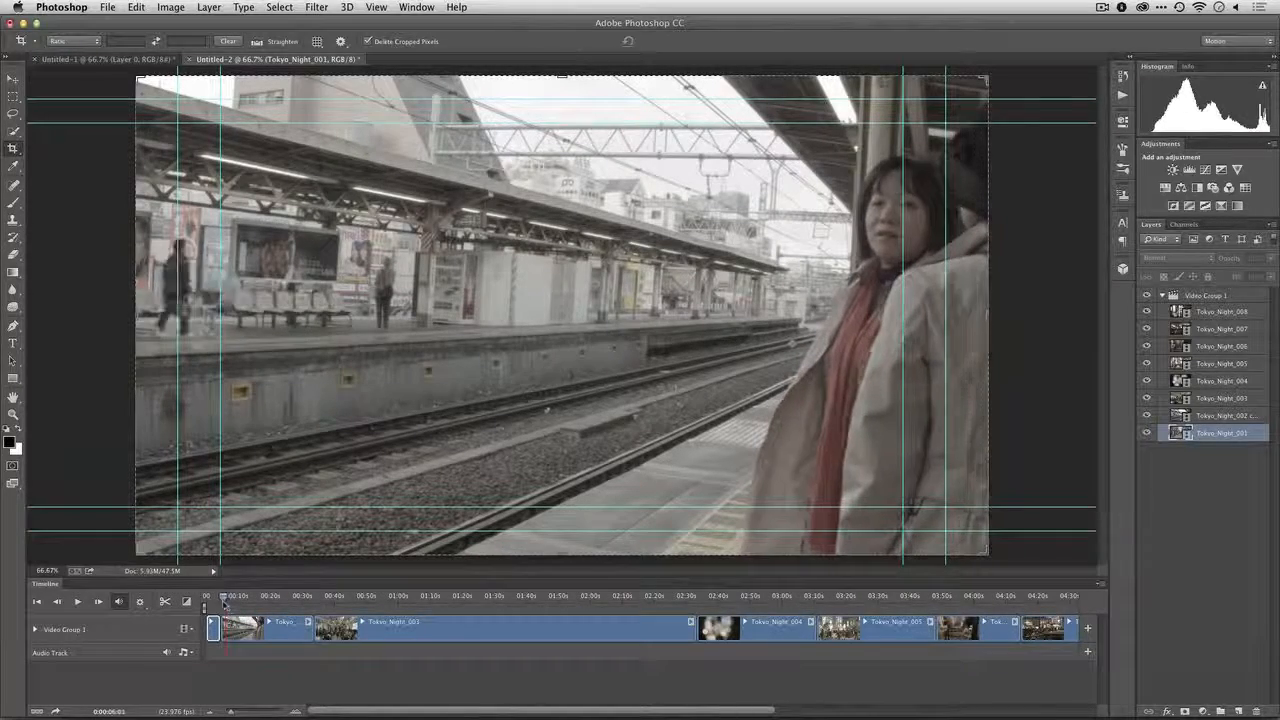
pyautogui.moveTo(230, 601); pyautogui.dragTo(360, 634)
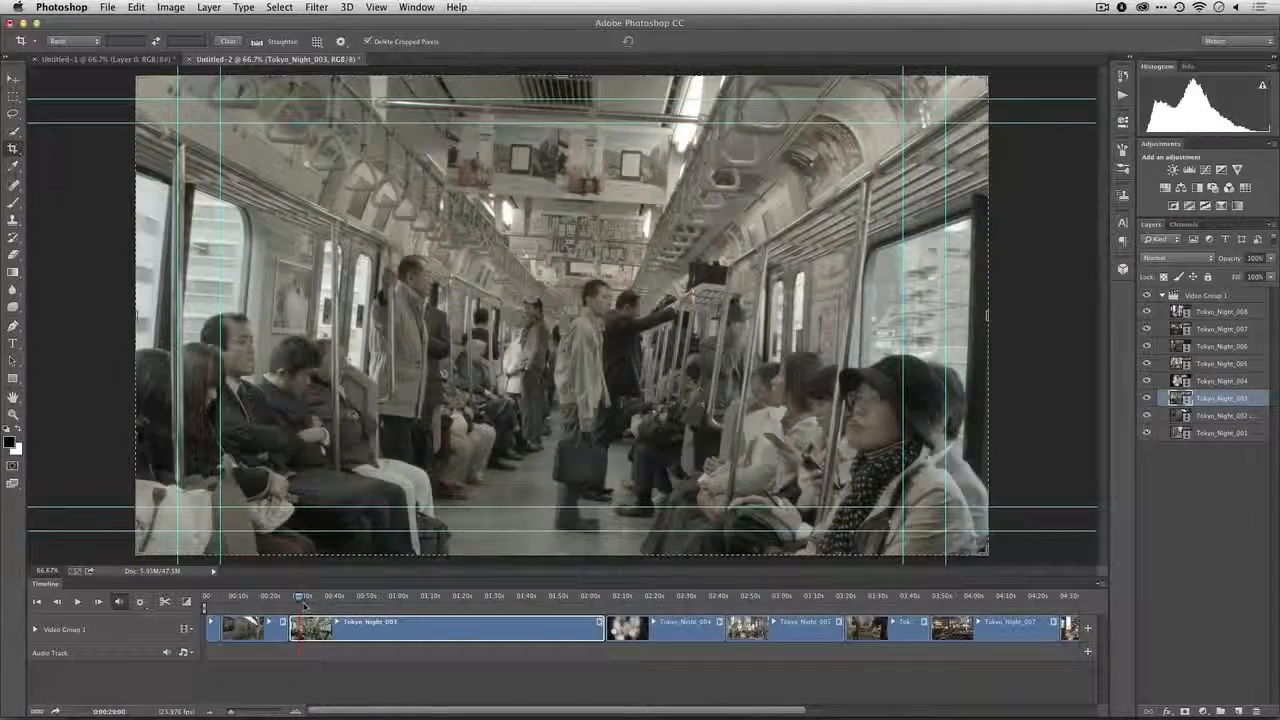
pyautogui.moveTo(296, 600); pyautogui.dragTo(352, 610)
# Split Tokyo_Night_003 at about 34 seconds on the timeline and delete the long part after the cut
pyautogui.moveTo(211, 628); pyautogui.dragTo(314, 601)
pyautogui.click(224, 601)
pyautogui.click(174, 603)
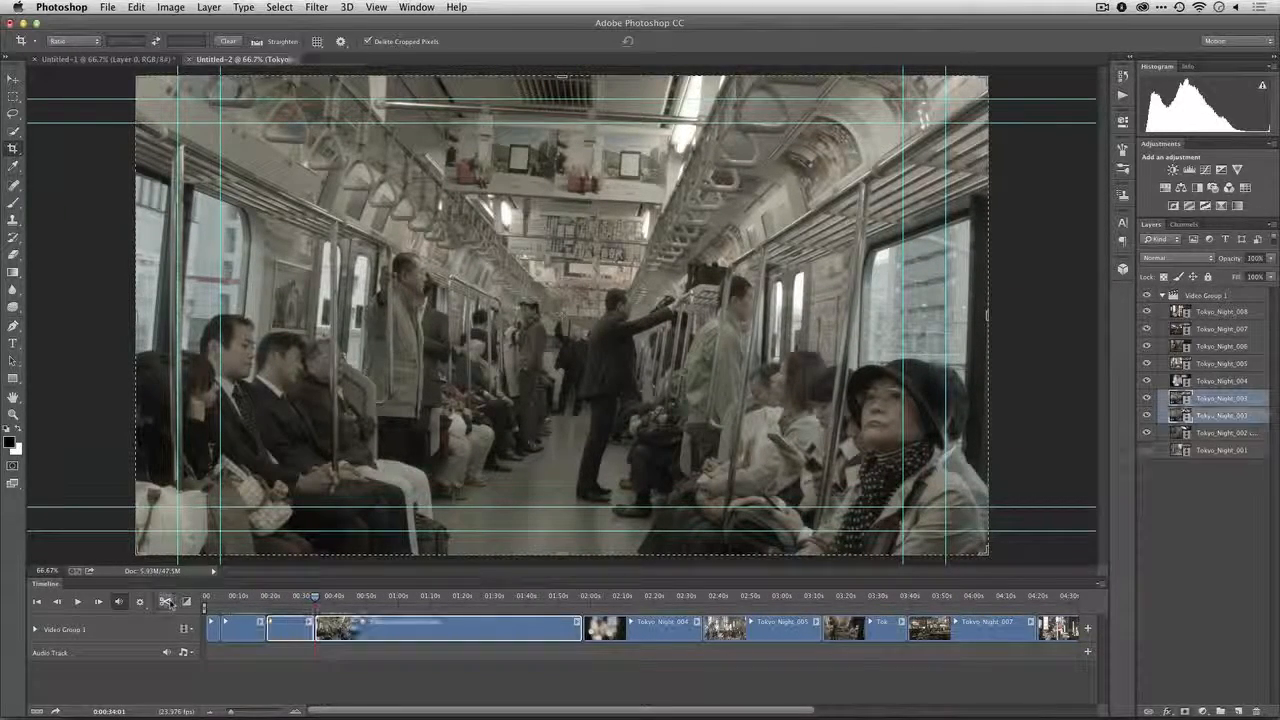
pyautogui.moveTo(315, 598); pyautogui.dragTo(563, 598)
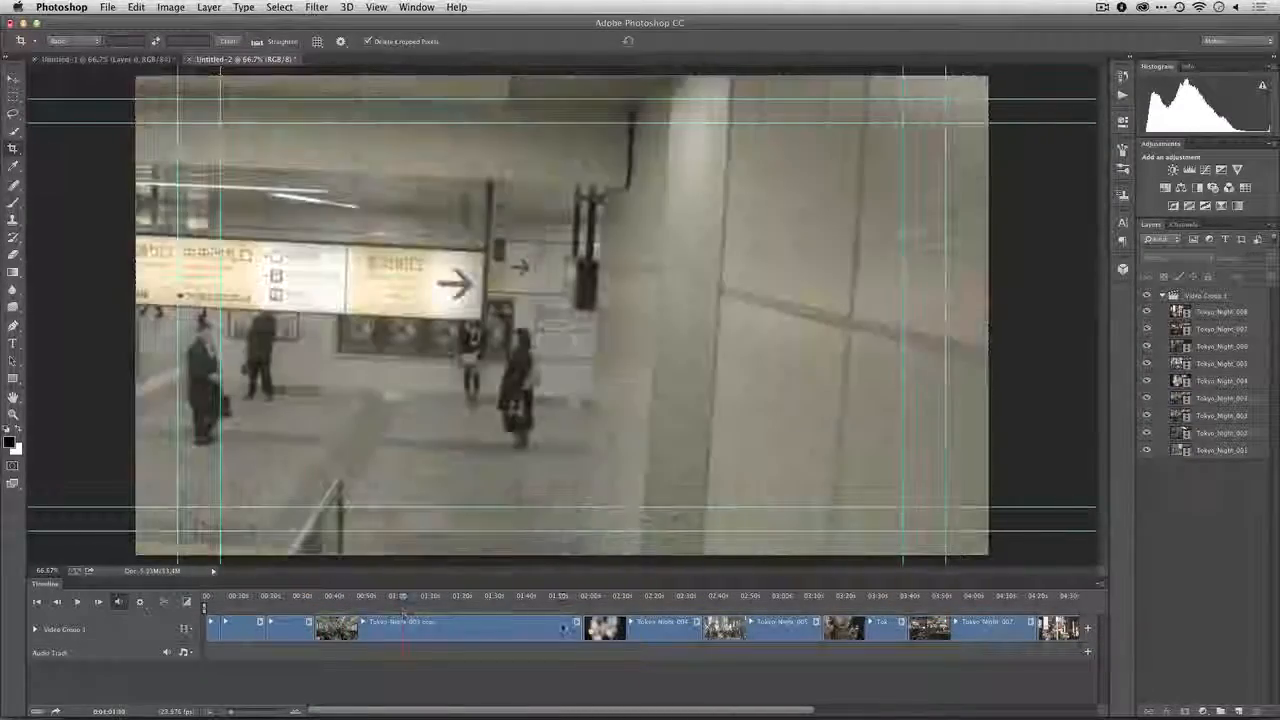
pyautogui.click(489, 632)
pyautogui.press('Delete')
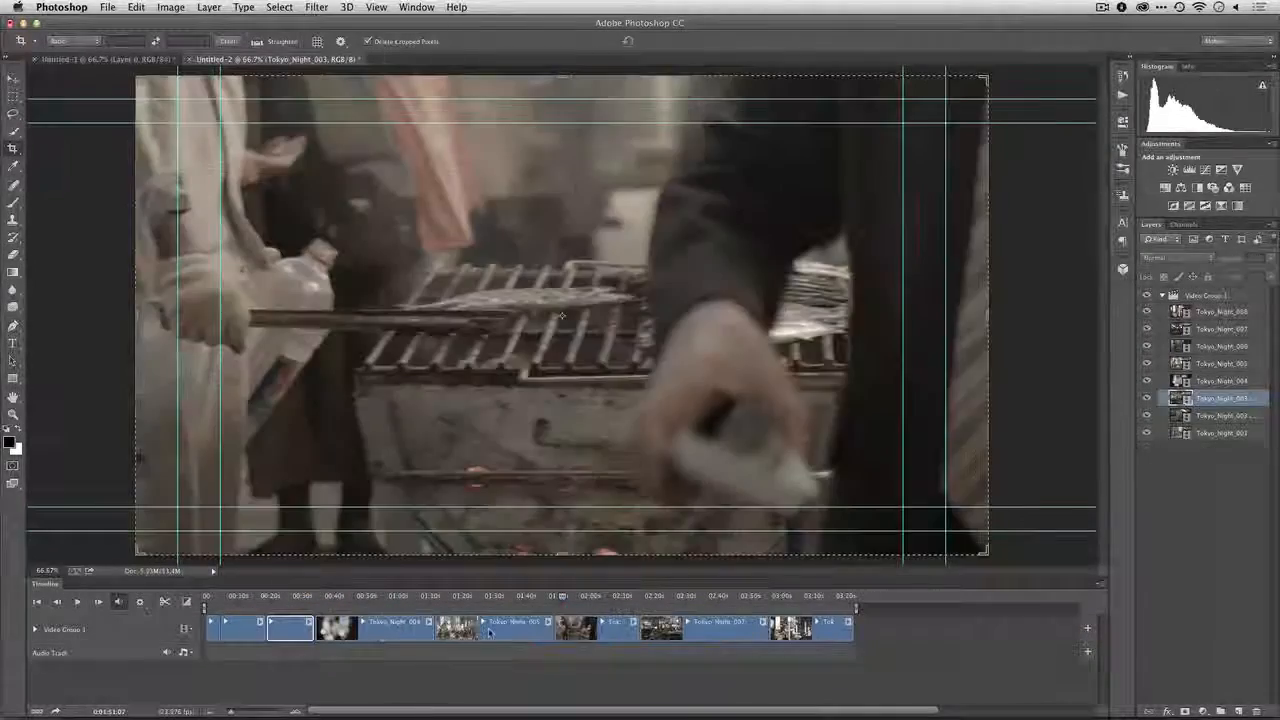
# Split Tokyo_Night_004 at 0:00:48:21 and delete the part before the cut
pyautogui.moveTo(305, 600); pyautogui.dragTo(363, 597)
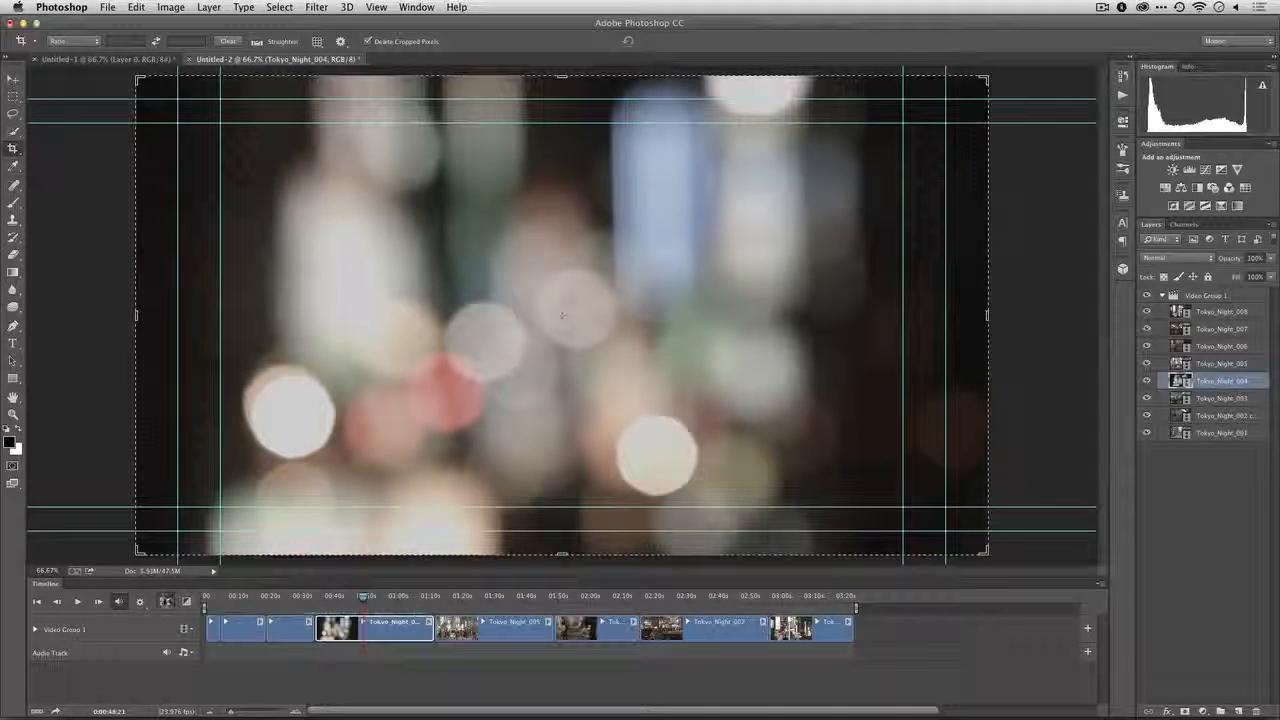
pyautogui.click(165, 601)
pyautogui.press('Delete')
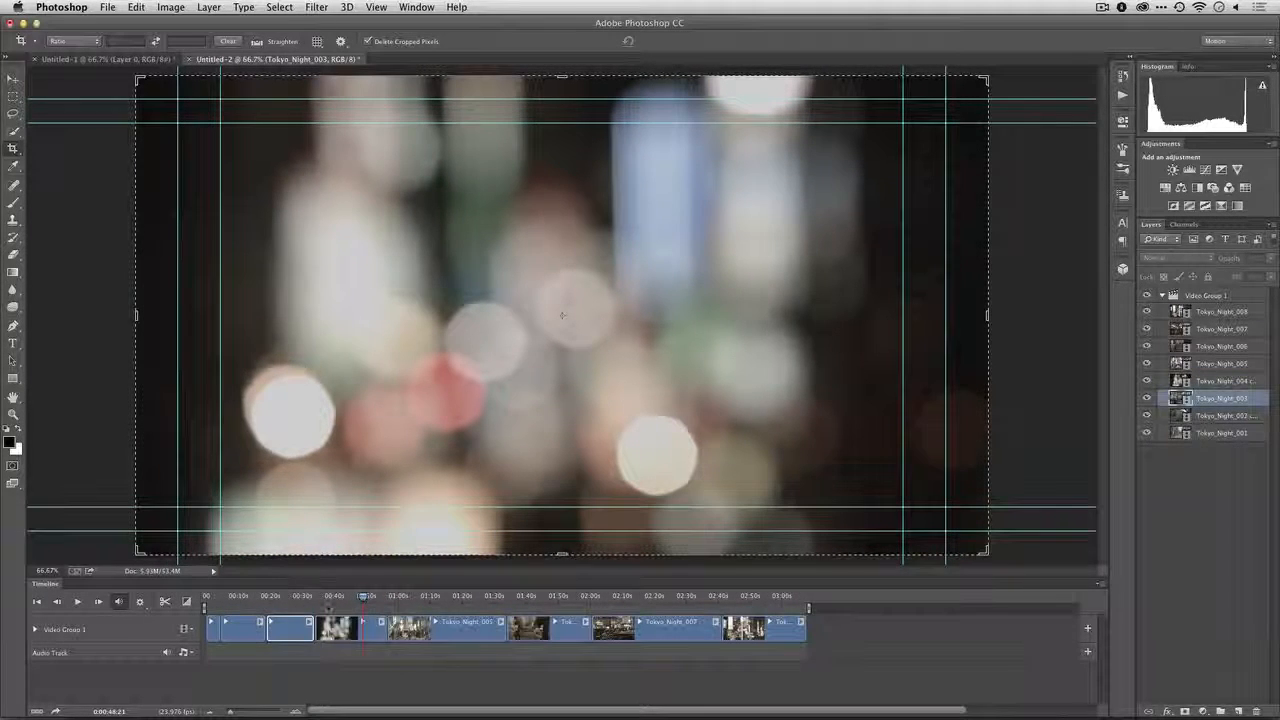
# Split the remaining Tokyo_Night_004 clip at 0:00:48:13 and delete the part after the cut
pyautogui.moveTo(363, 598); pyautogui.dragTo(362, 600)
pyautogui.click(338, 628)
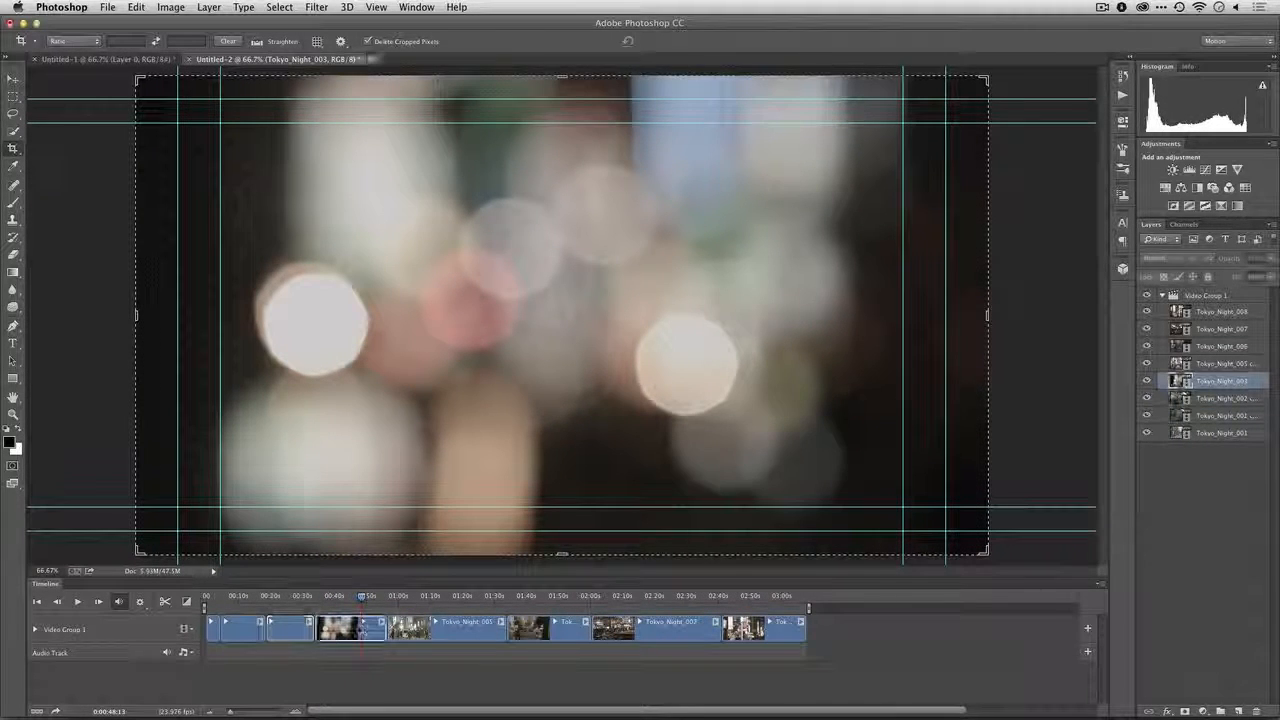
pyautogui.click(165, 601)
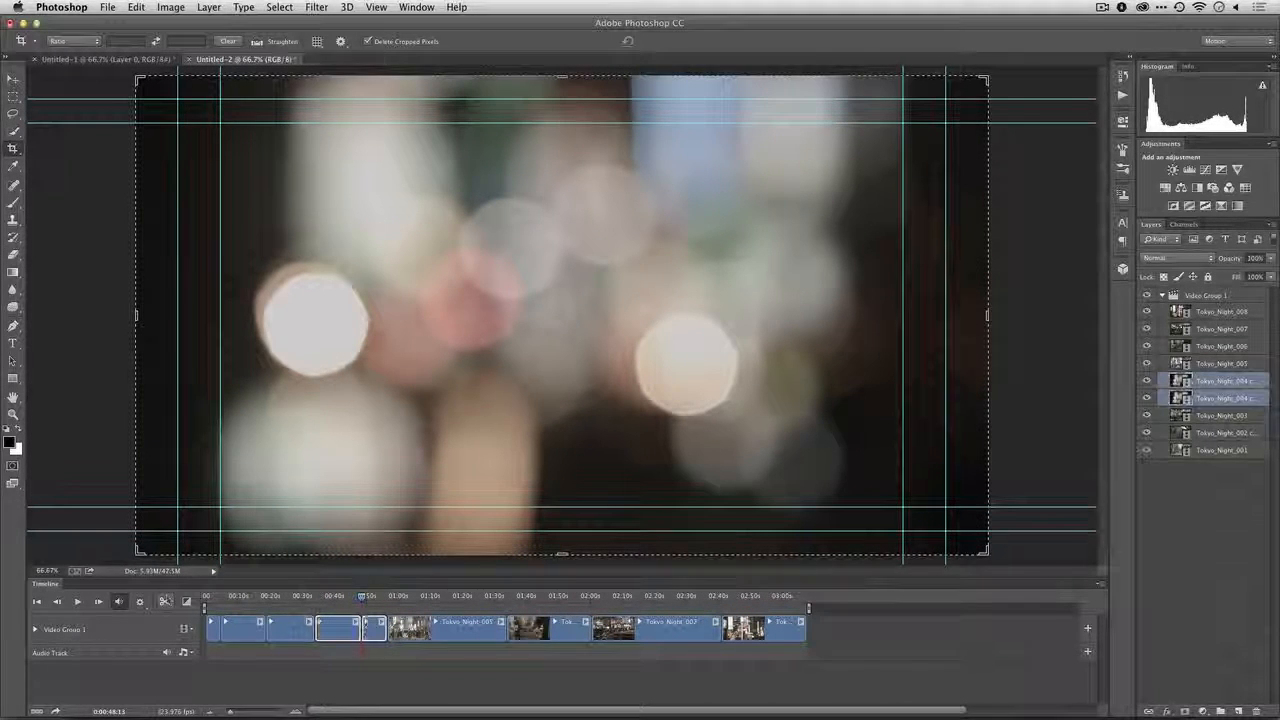
pyautogui.click(372, 629)
pyautogui.press('Delete')
# Play through Tokyo_Night_006 and trim its end to about 59 seconds on the timeline
pyautogui.moveTo(362, 597); pyautogui.dragTo(393, 628)
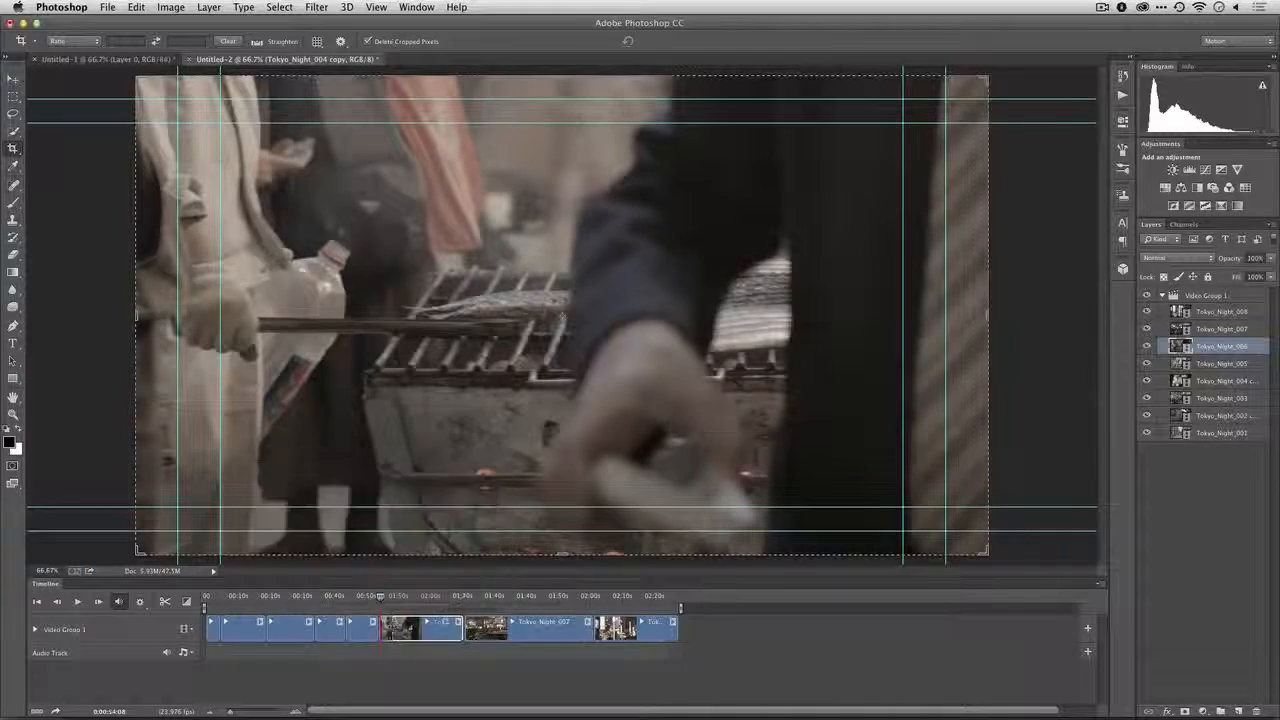
pyautogui.press('space')
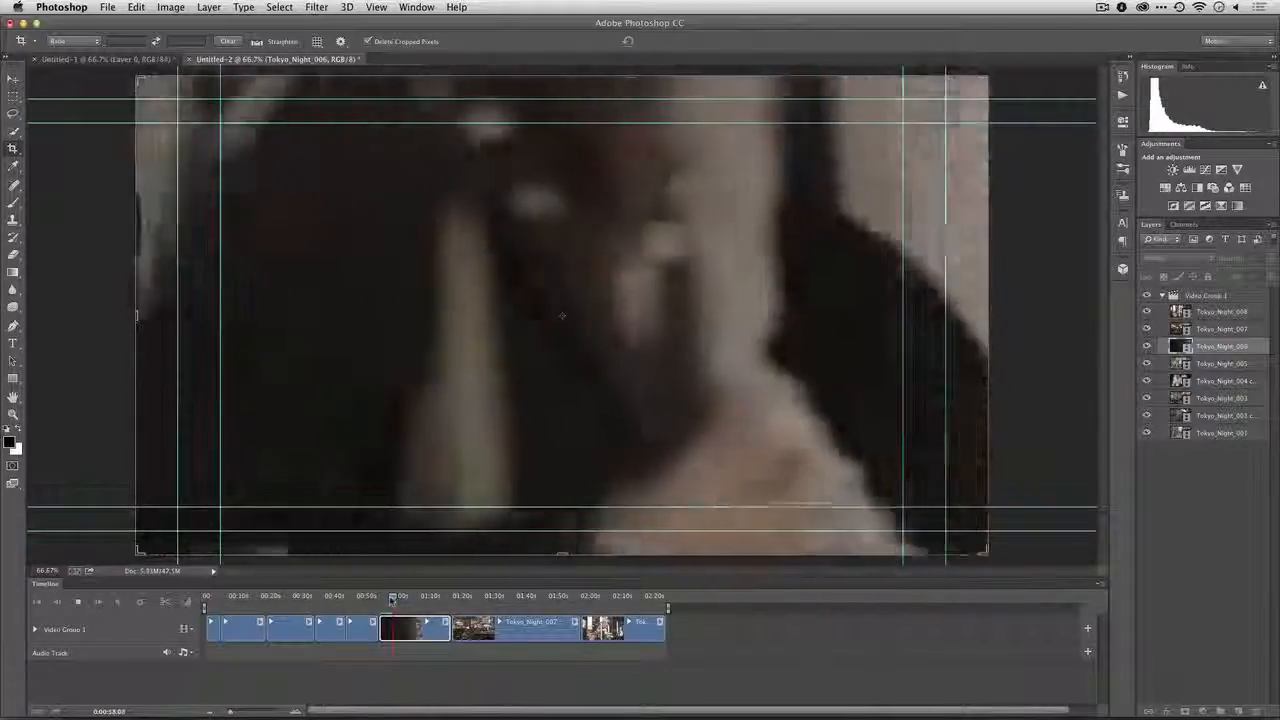
pyautogui.press('space')
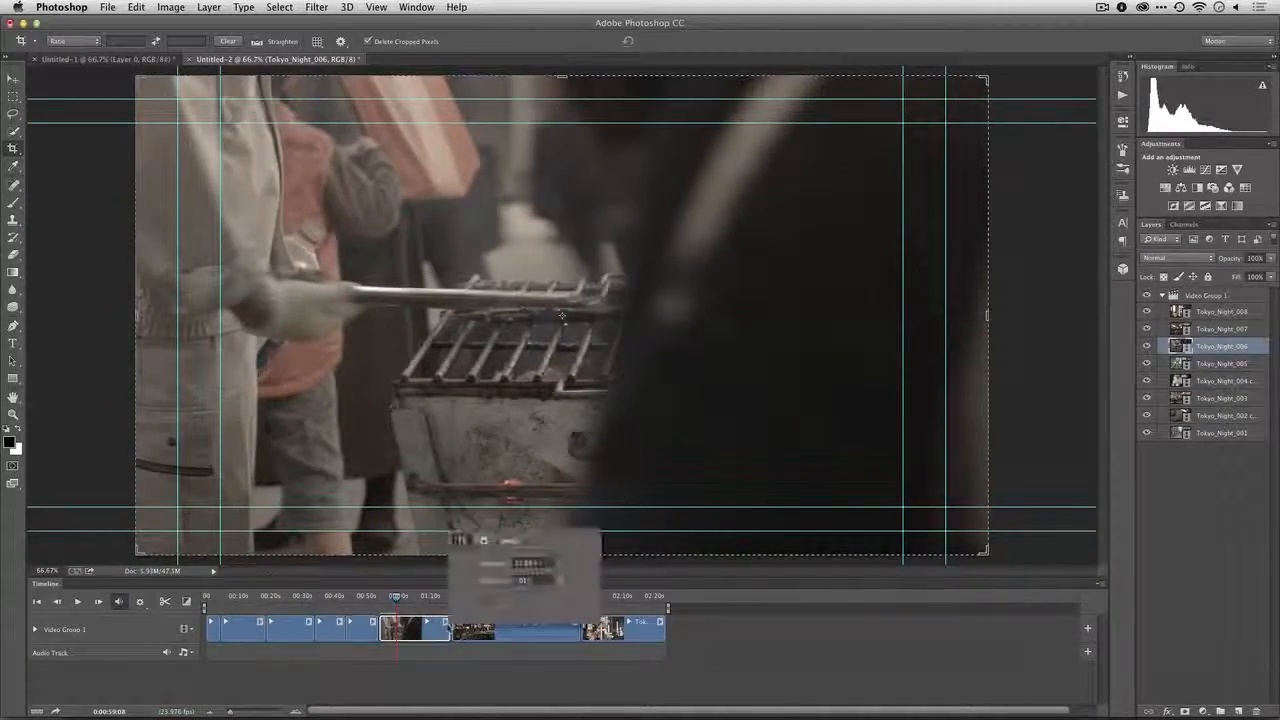
pyautogui.moveTo(447, 632); pyautogui.dragTo(389, 629)
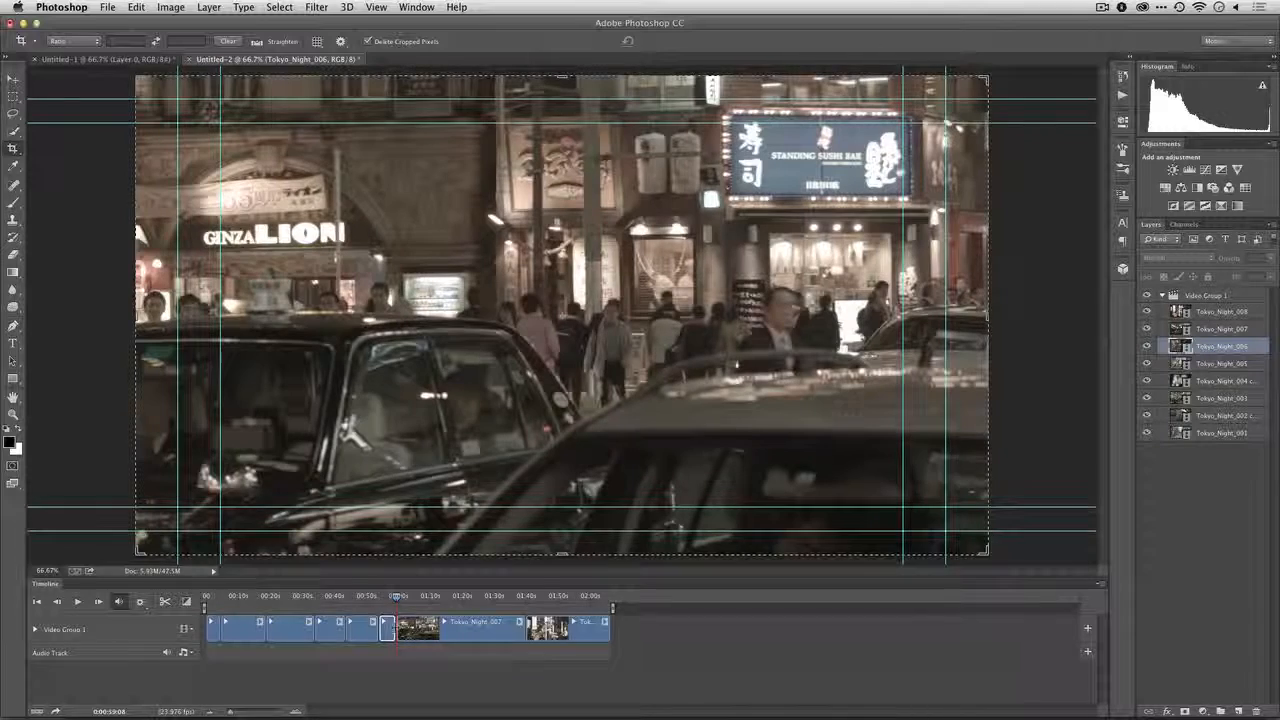
# Trim the start and end of the Tokyo_Night_007 clip to leave a segment of about 5 seconds
pyautogui.click(391, 629)
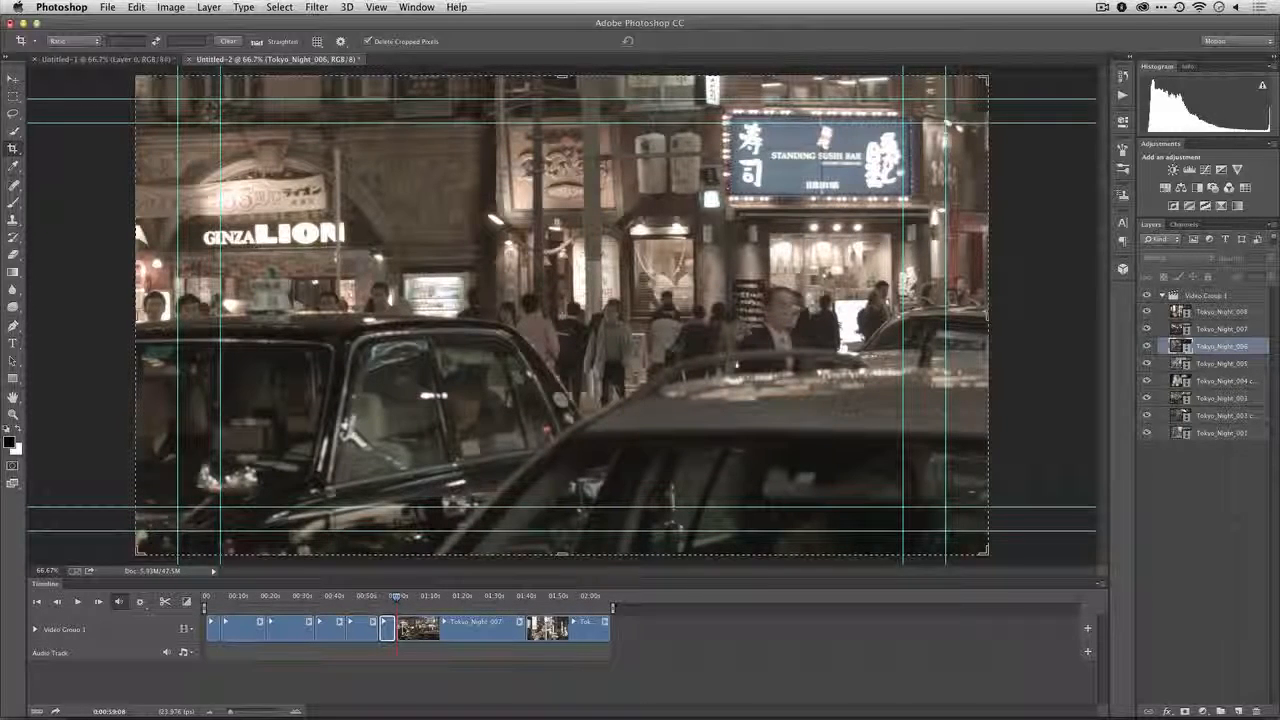
pyautogui.moveTo(399, 628); pyautogui.dragTo(427, 628)
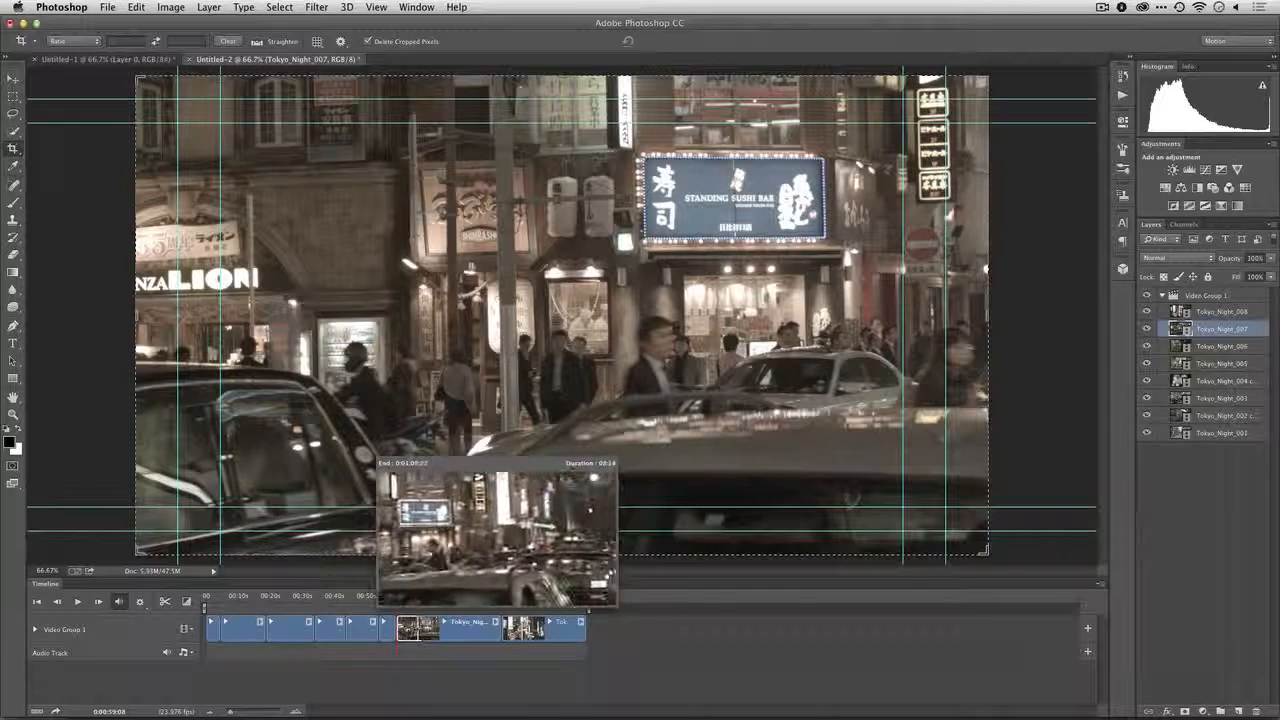
pyautogui.moveTo(414, 628); pyautogui.dragTo(418, 628)
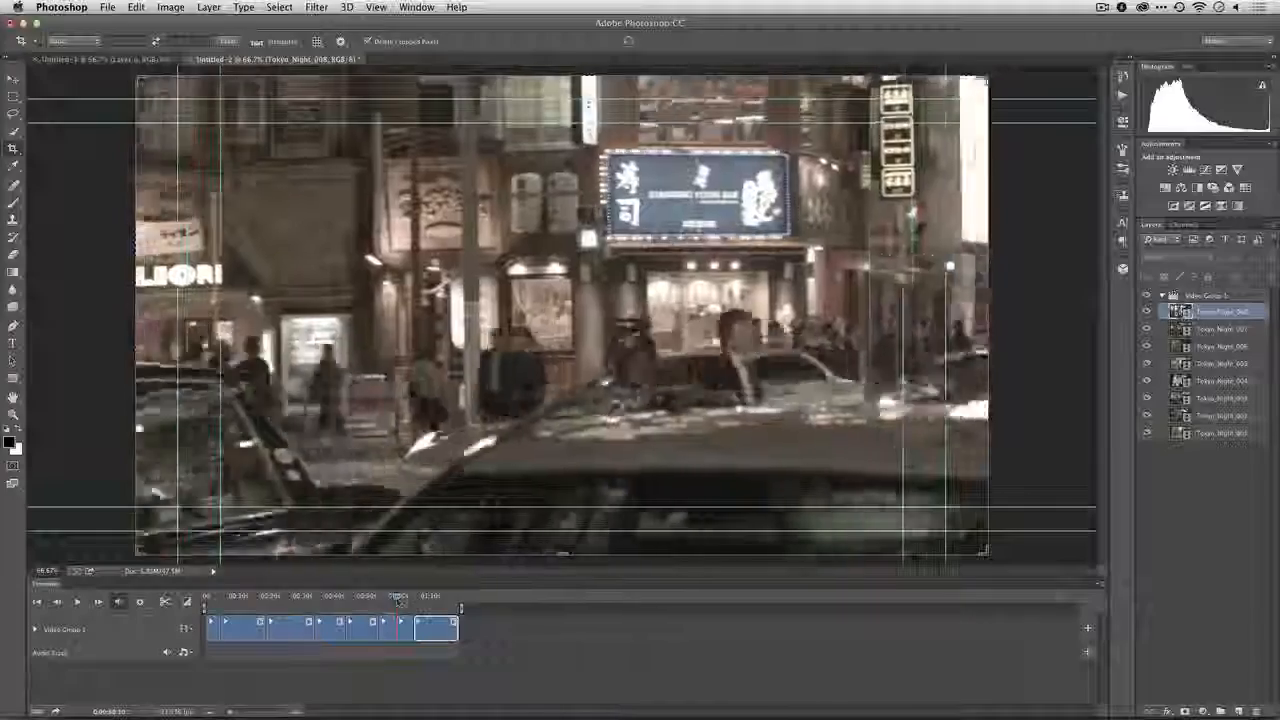
# Delete the last clip, Tokyo_Night_008, from the video group and return the playhead to the start of the timeline
pyautogui.moveTo(398, 599); pyautogui.dragTo(434, 630)
pyautogui.click(388, 628)
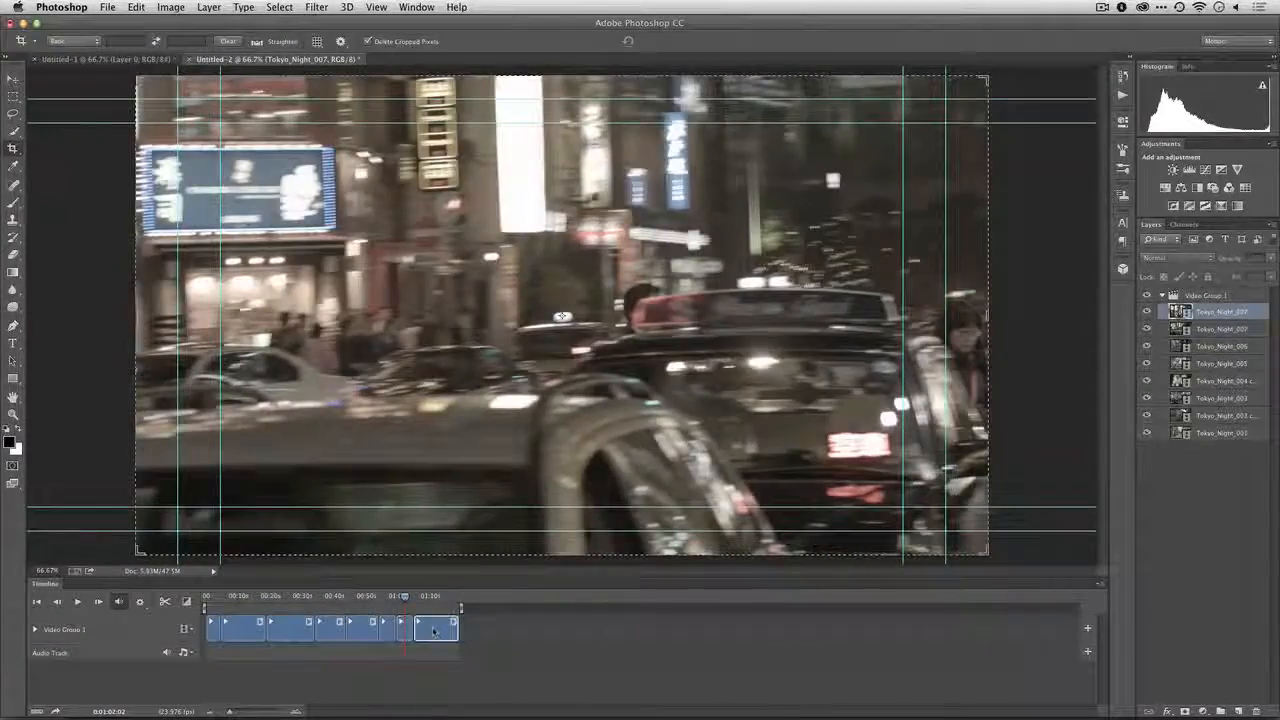
pyautogui.press('Delete')
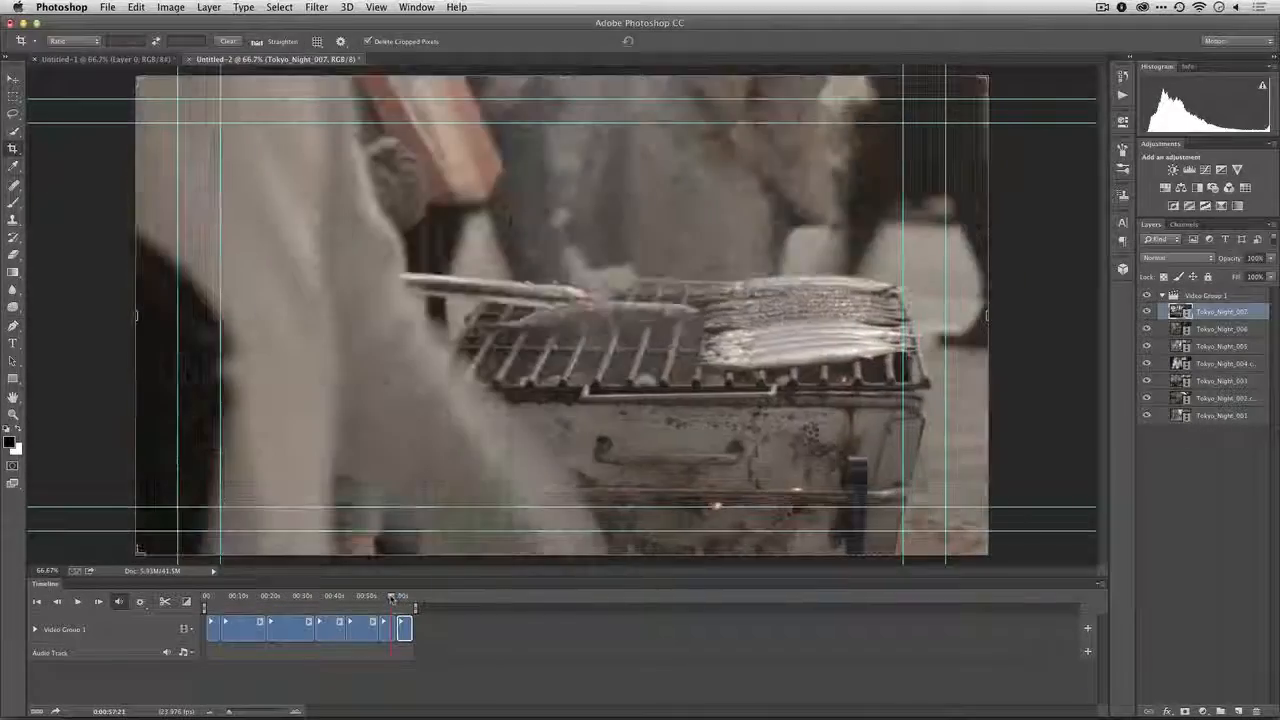
pyautogui.moveTo(392, 598); pyautogui.dragTo(193, 597)
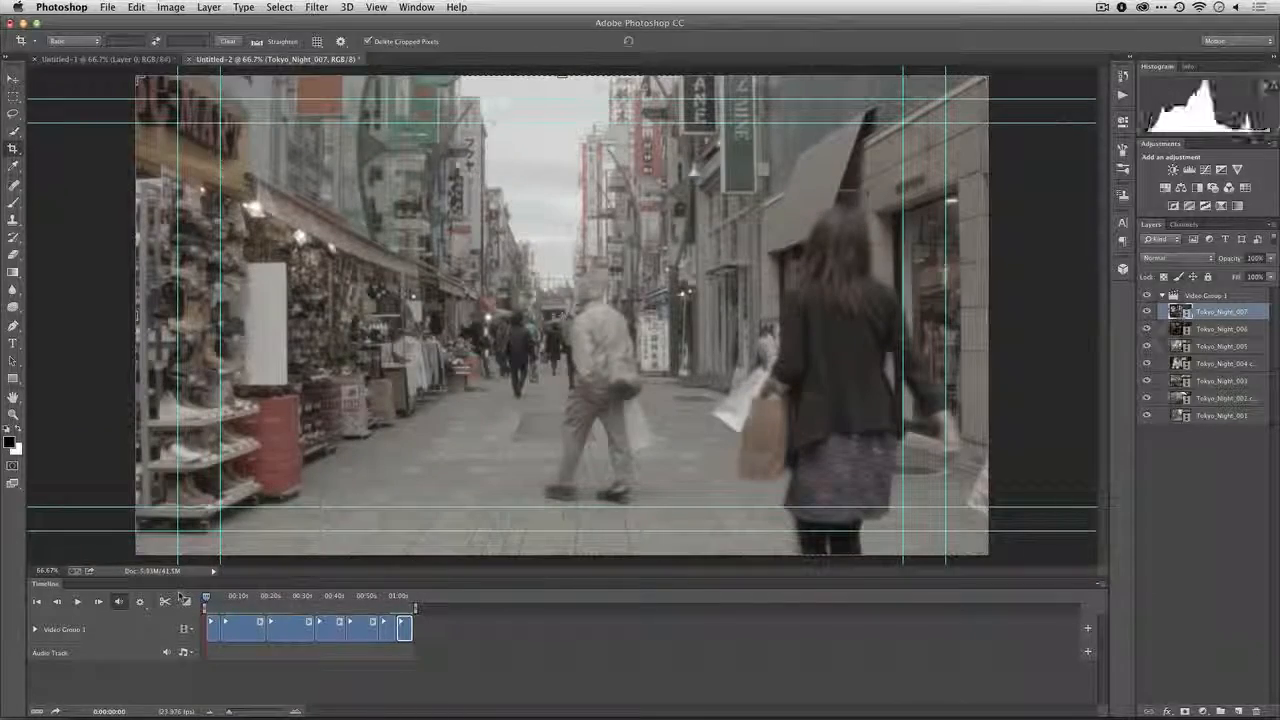